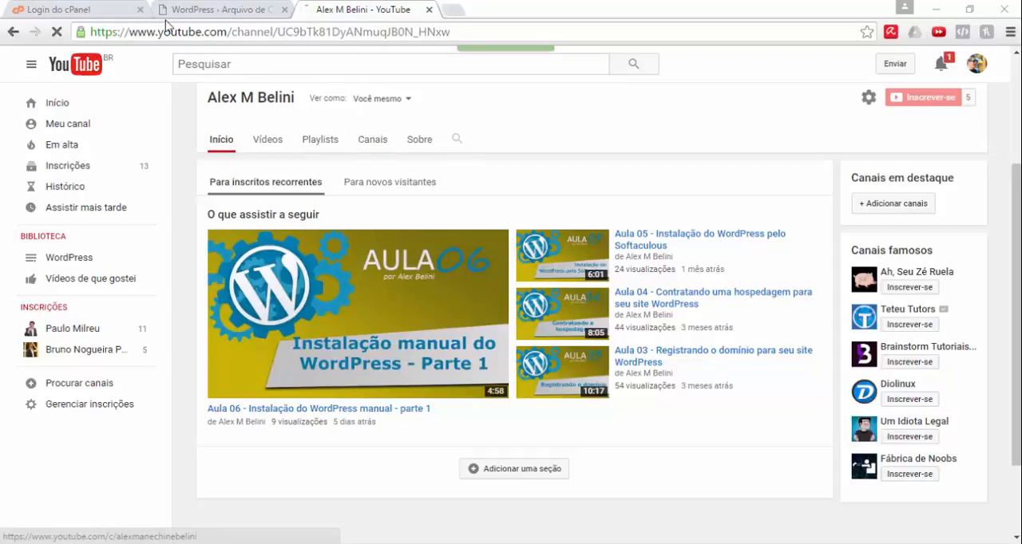
# Step: Switch to the cPanel login page and log in with the prefilled credentials
pyautogui.click(193, 10)
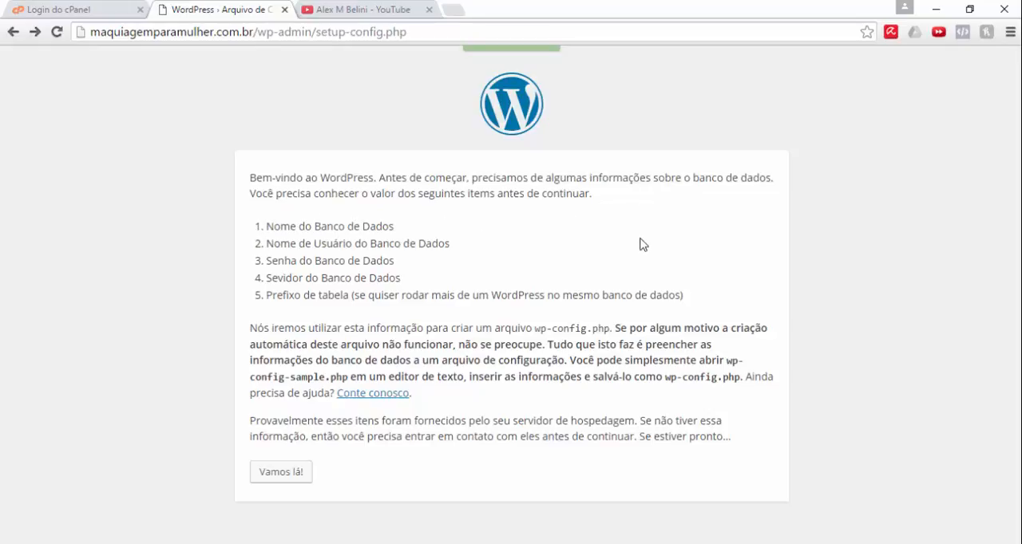
pyautogui.click(74, 15)
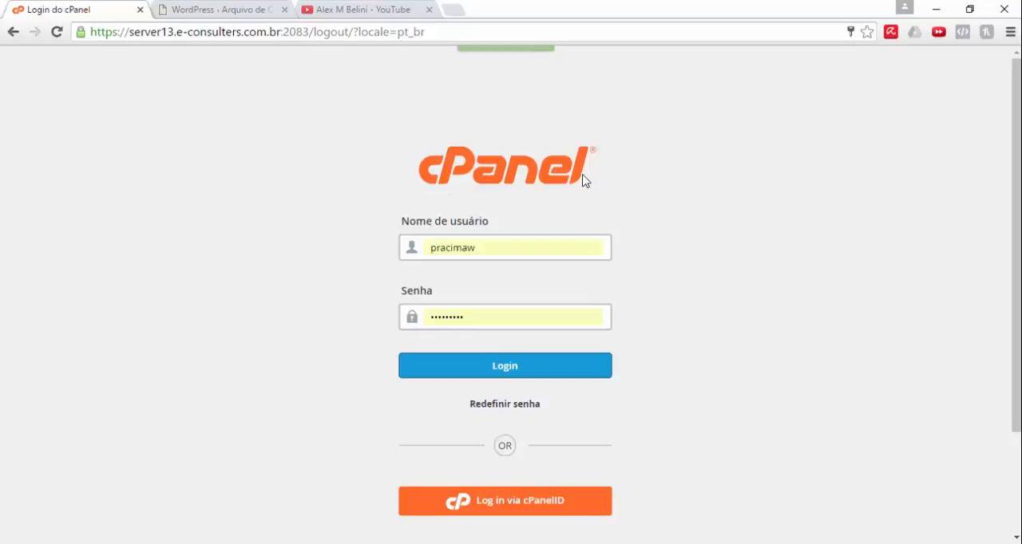
pyautogui.click(517, 371)
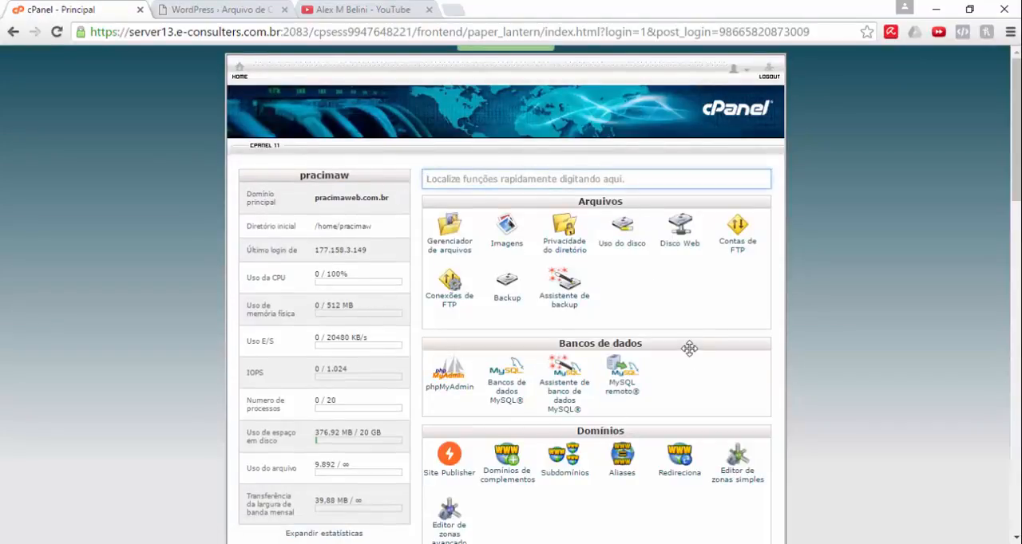
# Step: Open the MySQL databases management page in the hosting account's databases section
pyautogui.scroll(-1, 689, 349)
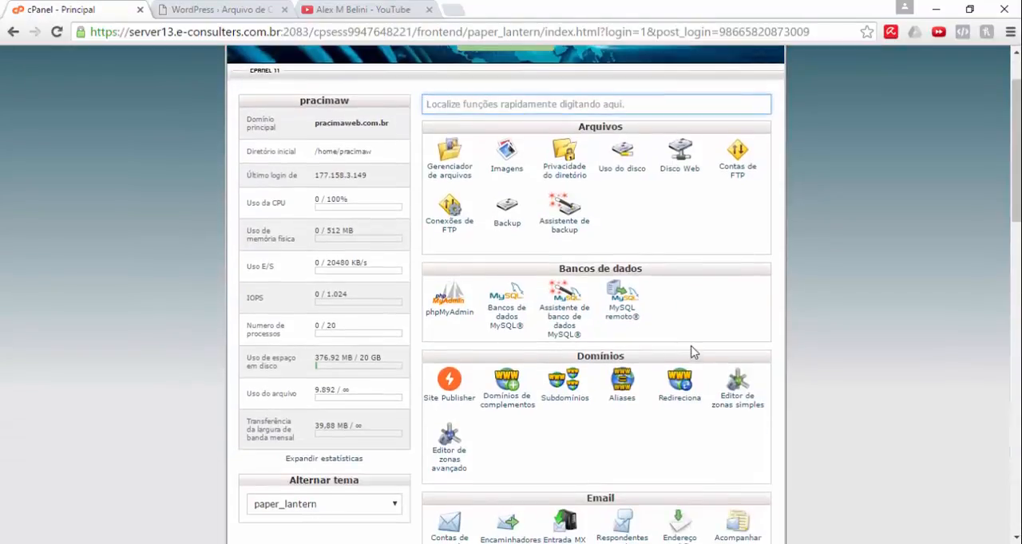
pyautogui.click(507, 329)
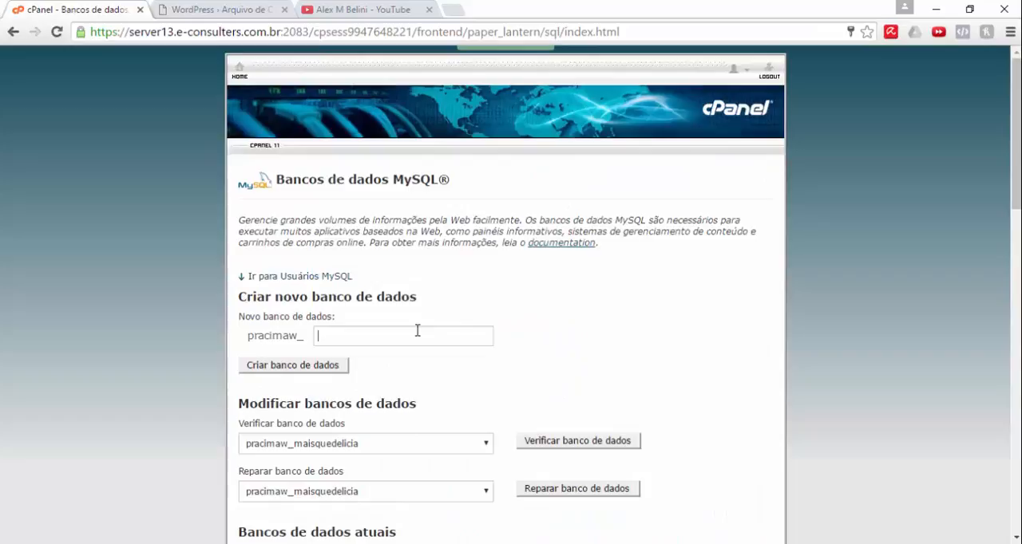
pyautogui.click(415, 330)
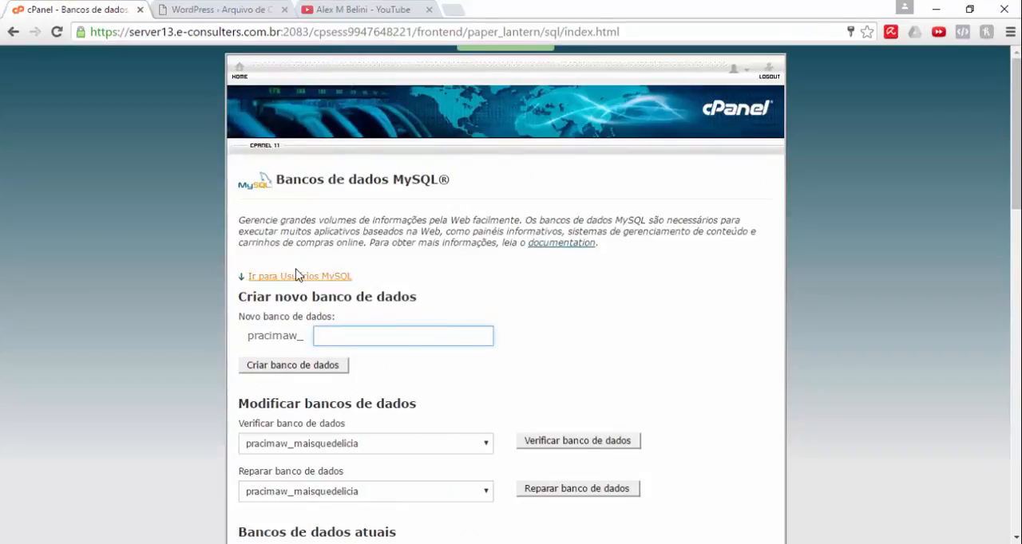
# Step: Create a new MySQL database with the name aula after the account prefix and return to the database management page
pyautogui.scroll(-1, 296, 275)
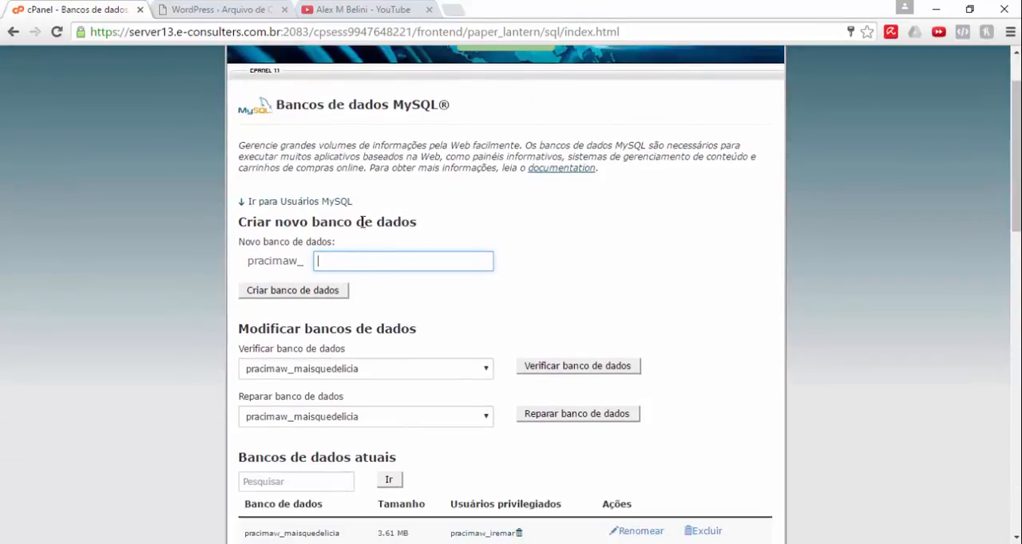
pyautogui.scroll(-1, 360, 240)
pyautogui.scroll(1, 359, 257)
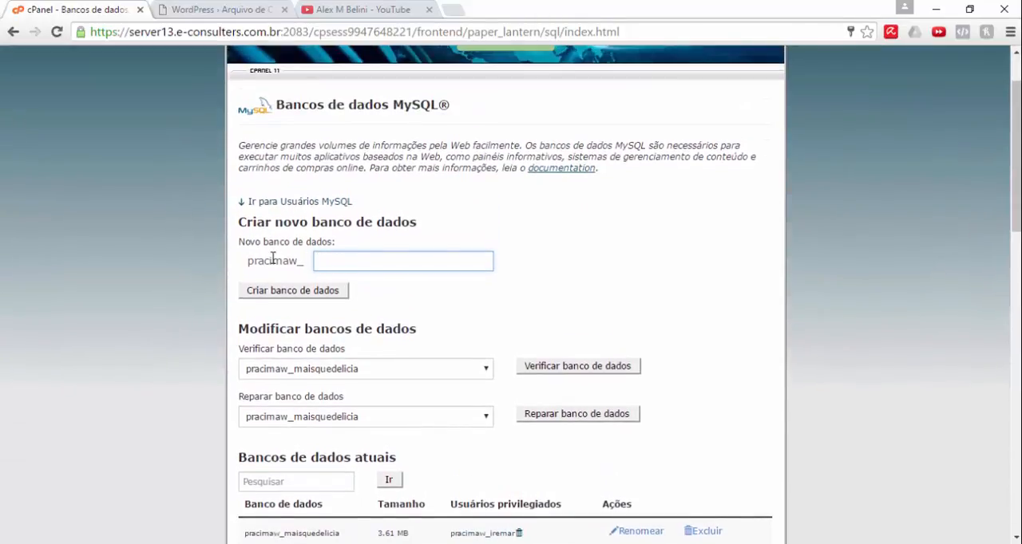
pyautogui.doubleClick(272, 259)
pyautogui.click(271, 258)
pyautogui.doubleClick(271, 257)
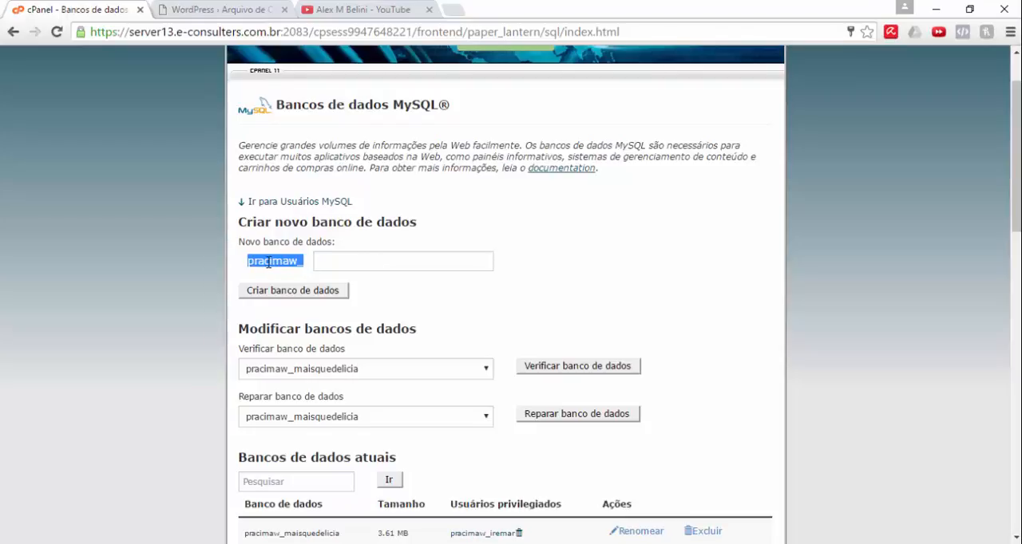
pyautogui.click(391, 259)
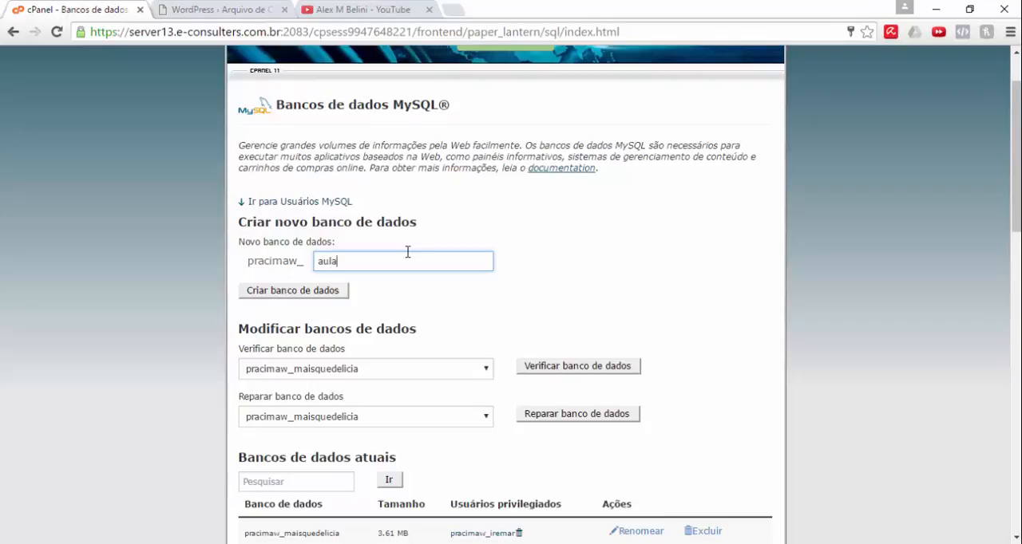
pyautogui.click(300, 293)
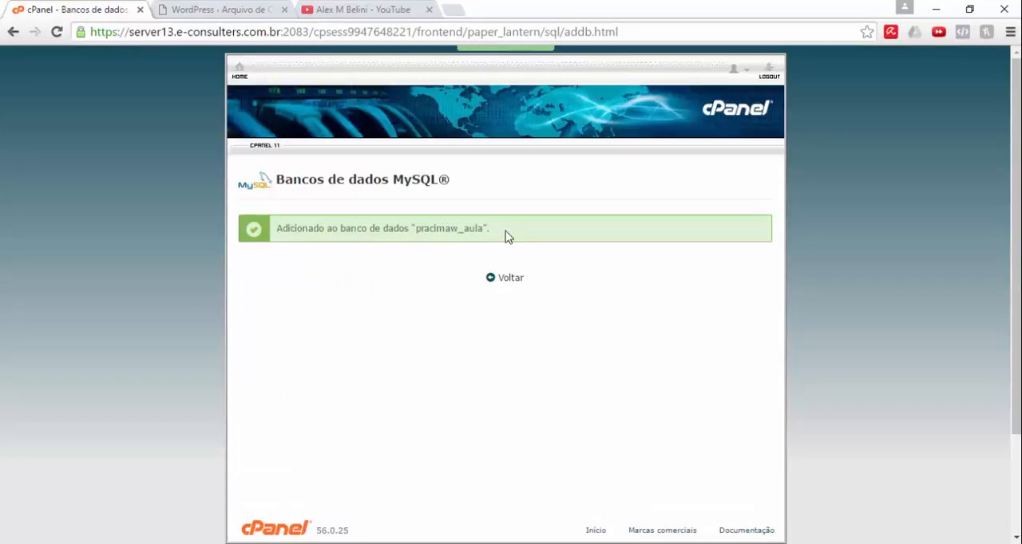
pyautogui.click(505, 278)
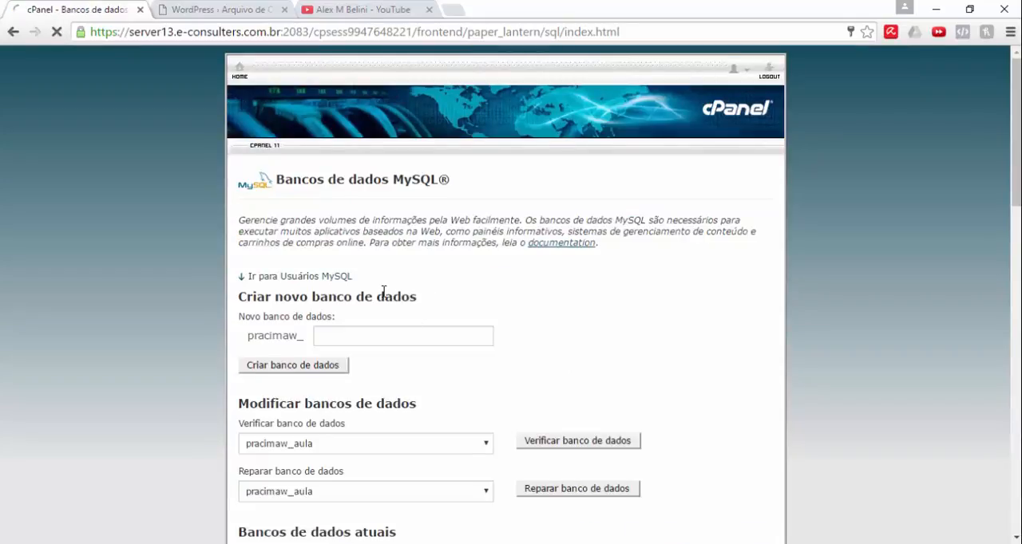
# Step: Enter usuario as the user name for a new MySQL user
pyautogui.scroll(-9, 383, 292)
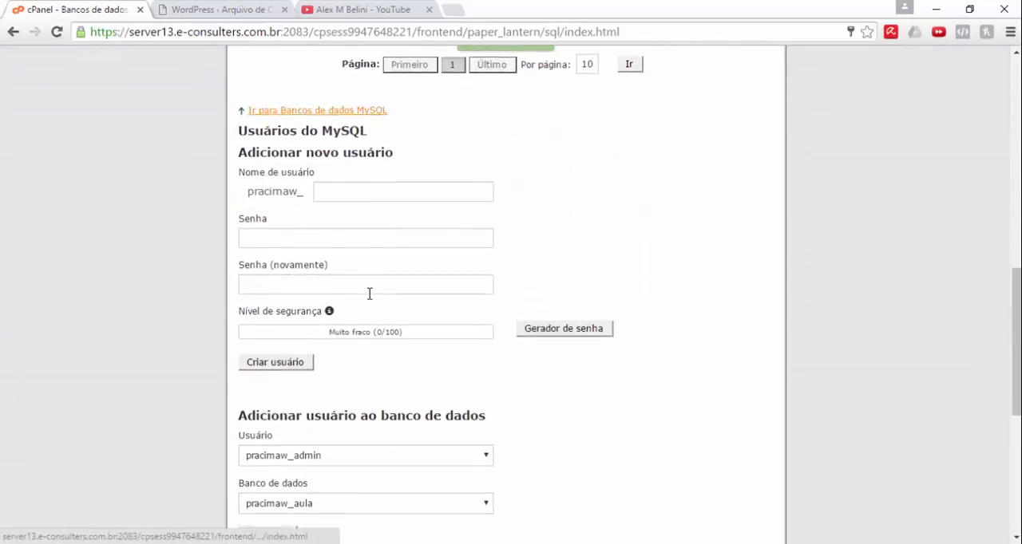
pyautogui.scroll(-1, 360, 263)
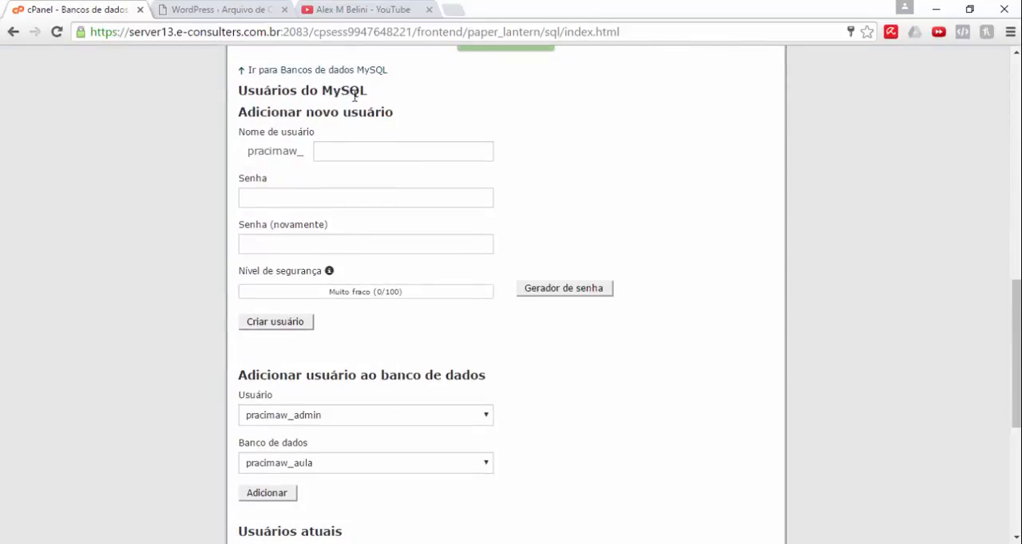
pyautogui.click(335, 151)
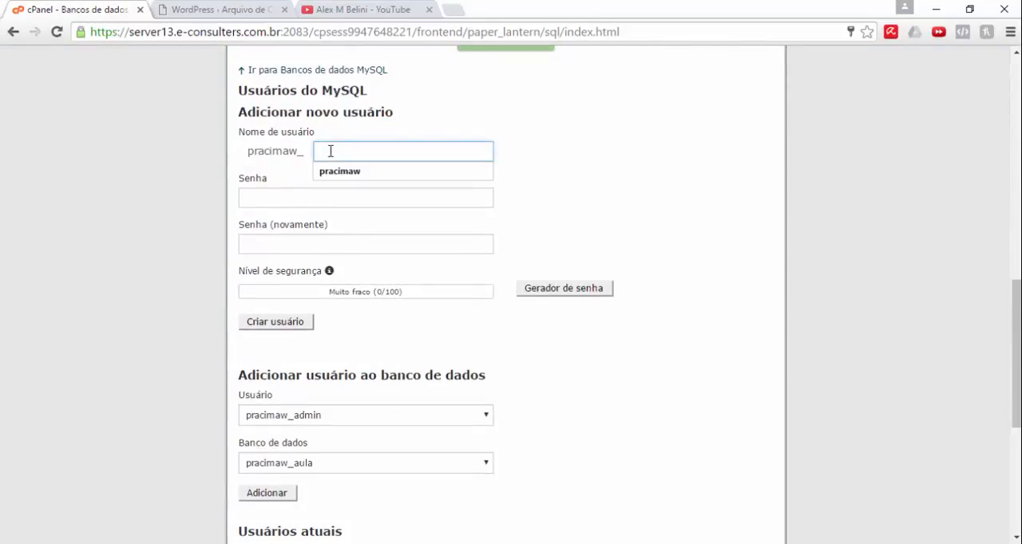
pyautogui.write('adm')
pyautogui.press('BackSpace')
pyautogui.press('BackSpace')
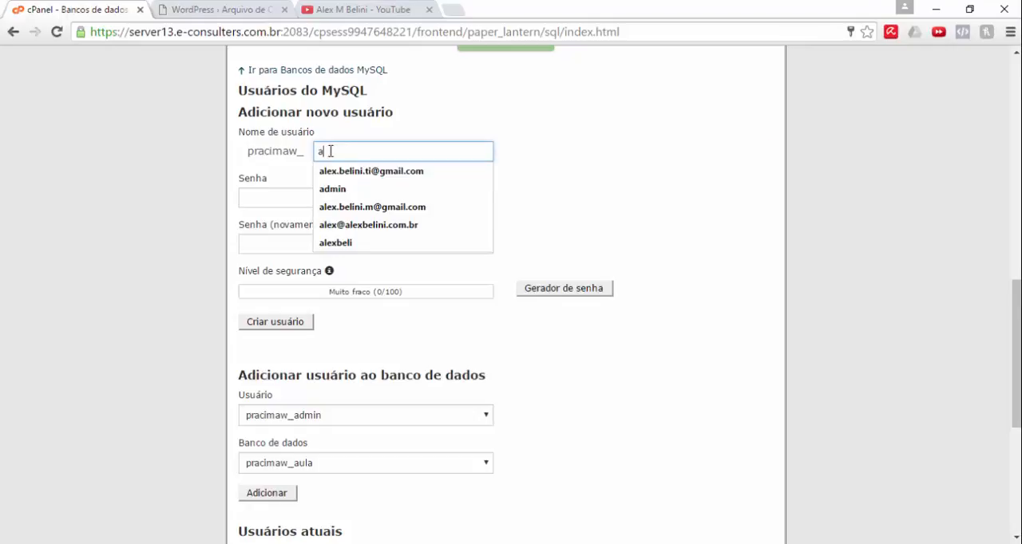
pyautogui.write('dm')
pyautogui.press('BackSpace')
pyautogui.press('BackSpace')
pyautogui.press('BackSpace')
pyautogui.write('usuario')
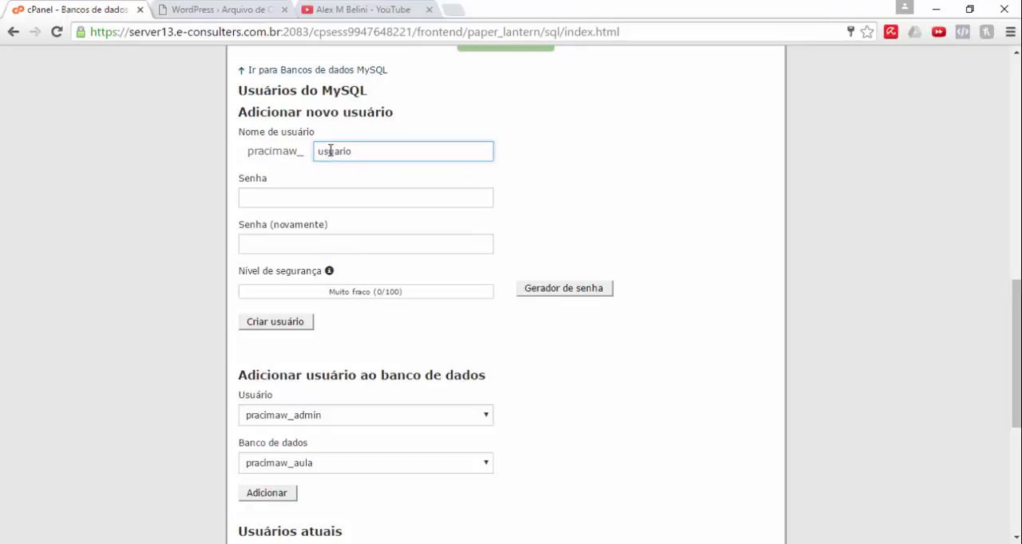
# Step: Enter and repeat the new MySQL user's password, create the user and return to the database management page
pyautogui.click(385, 202)
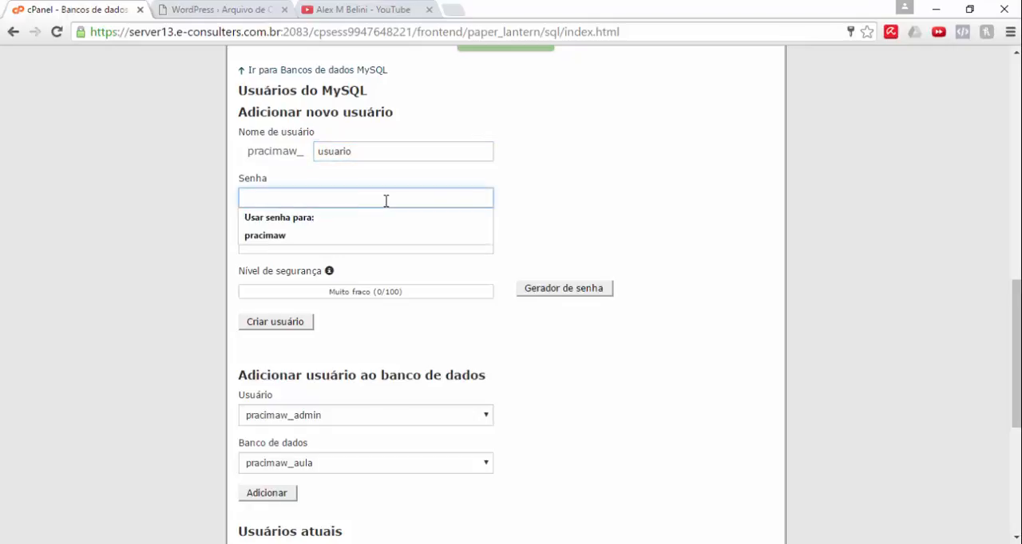
pyautogui.click(200, 198)
pyautogui.click(294, 196)
pyautogui.write('•••••')
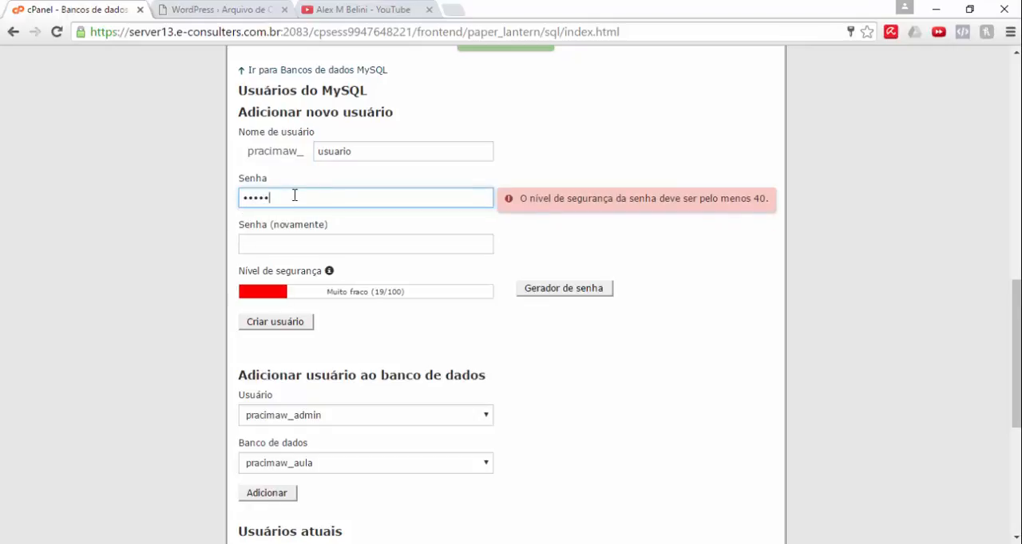
pyautogui.press('Tab')
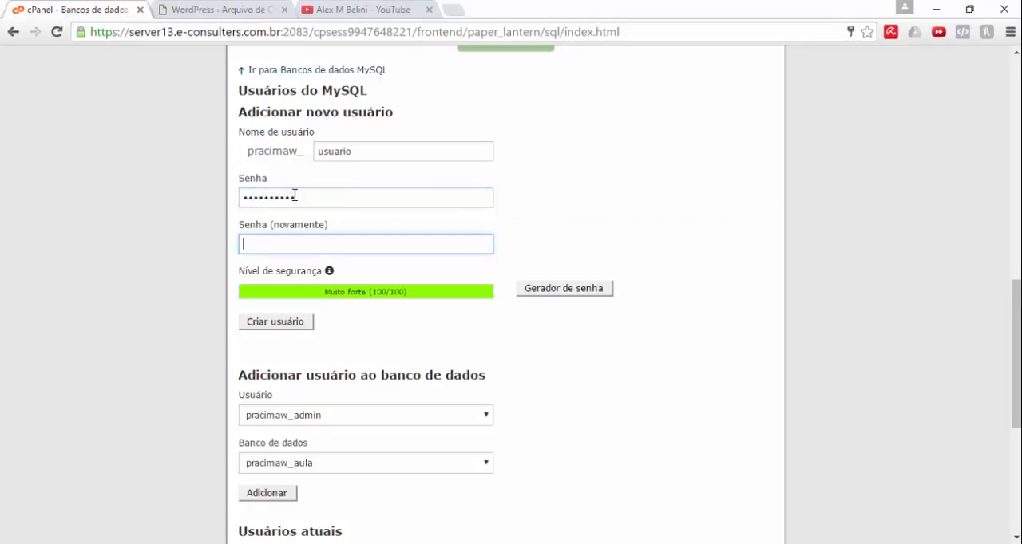
pyautogui.write('••')
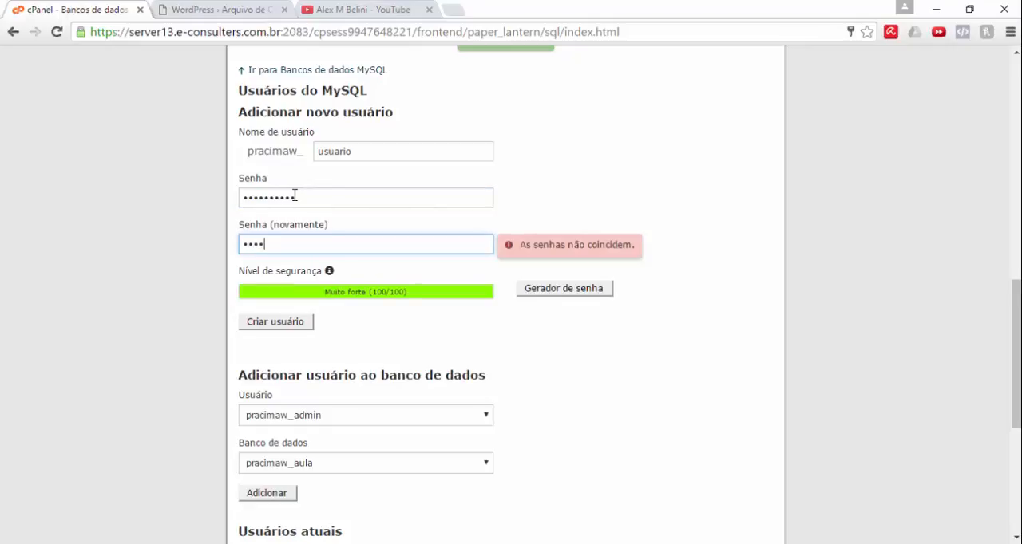
pyautogui.write('••••••••')
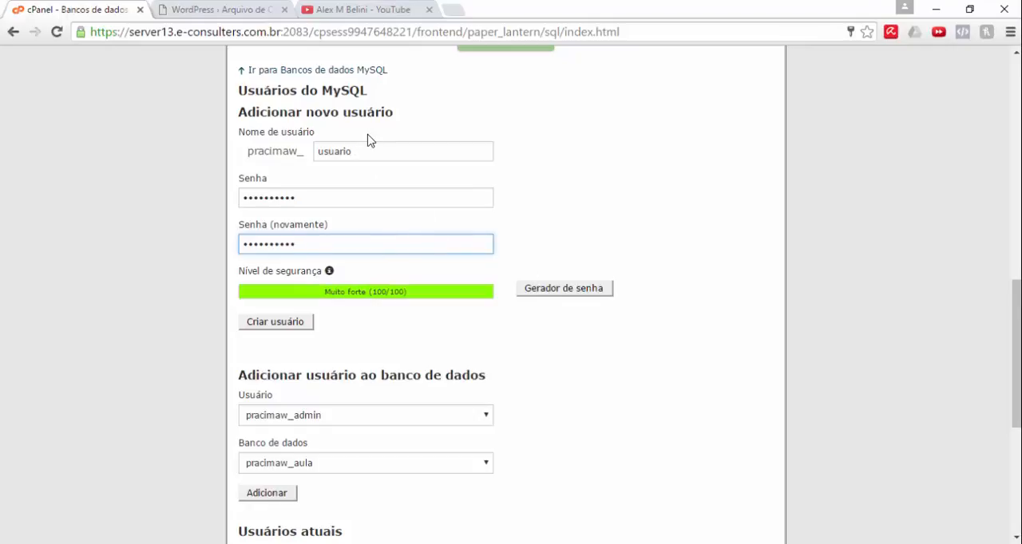
pyautogui.click(268, 328)
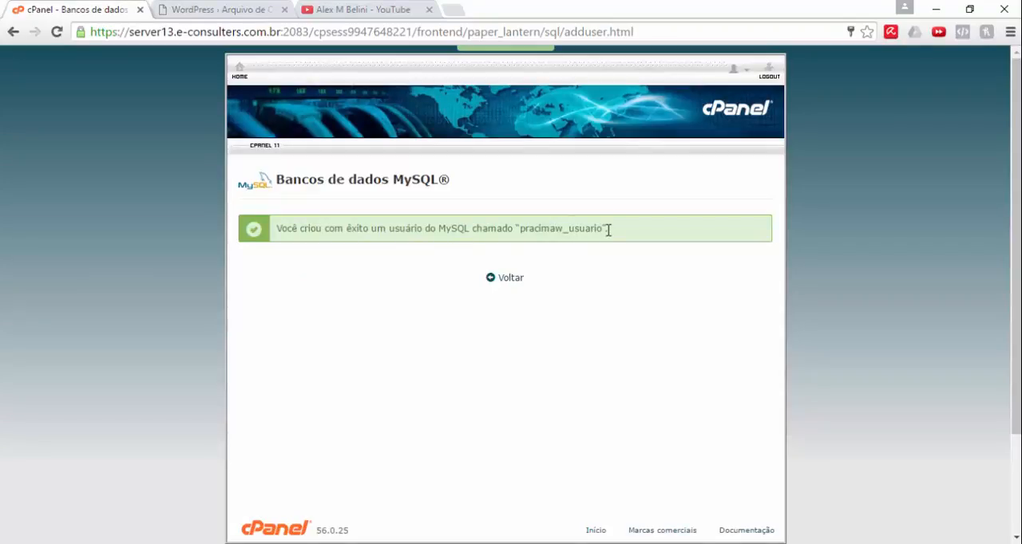
pyautogui.click(503, 283)
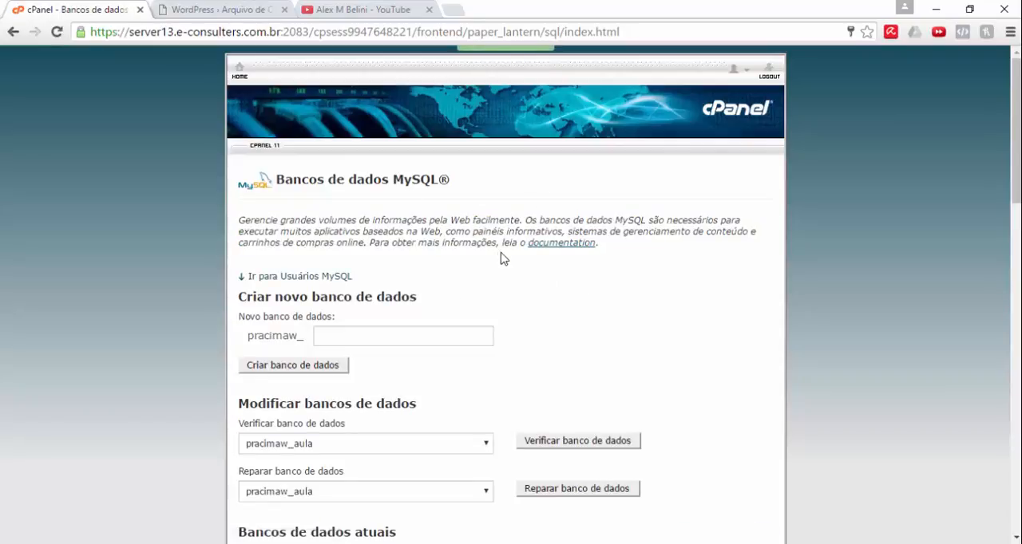
# Step: Add the user pracimaw_usuario to the database pracimaw_aula
pyautogui.scroll(-15, 504, 259)
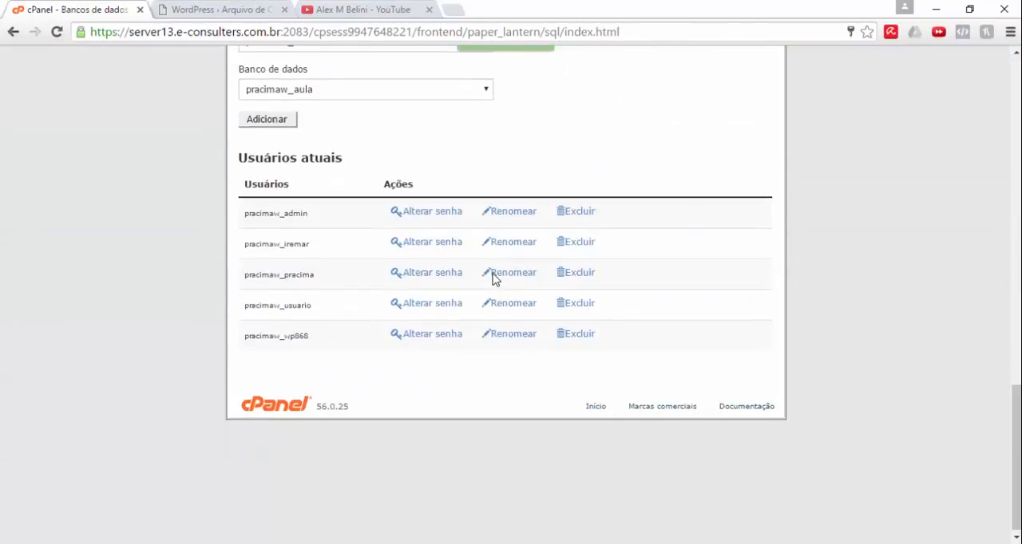
pyautogui.scroll(4, 479, 278)
pyautogui.click(323, 344)
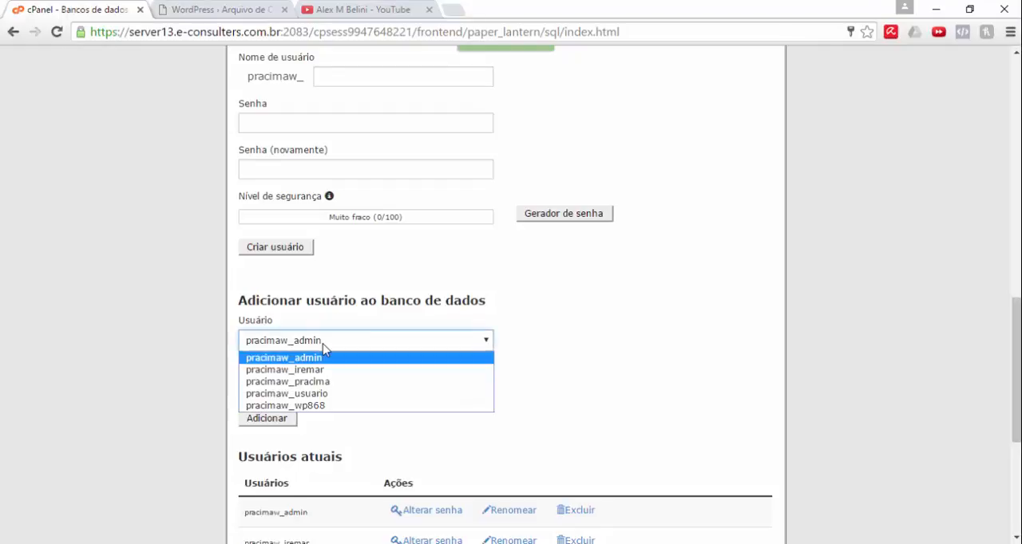
pyautogui.click(326, 394)
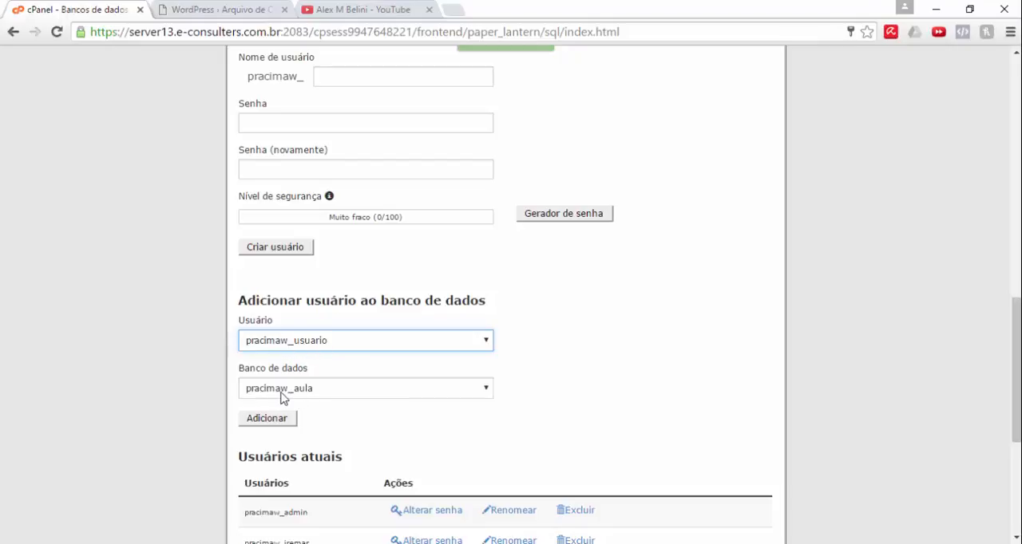
pyautogui.click(285, 422)
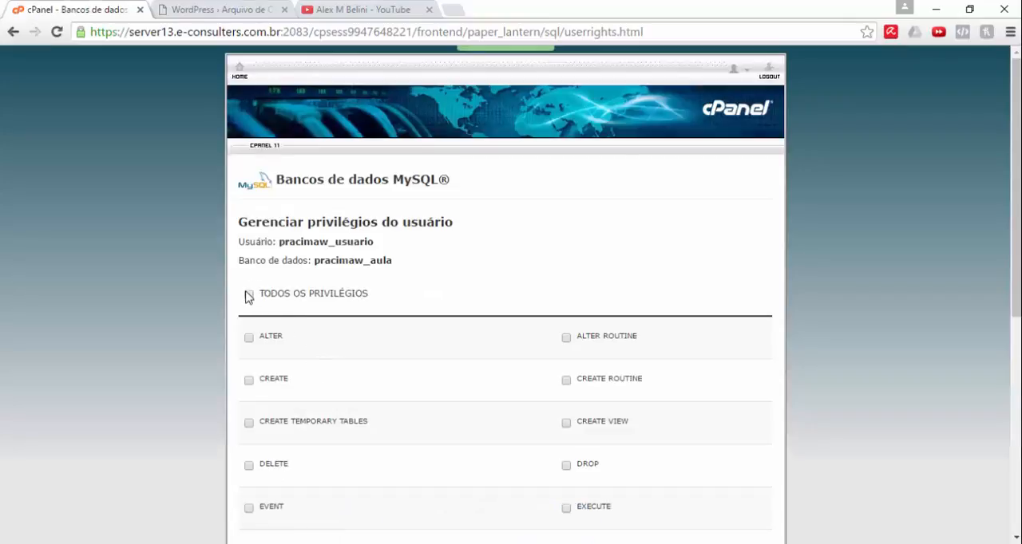
# Step: Grant the user all privileges on the database, apply the changes and return to the database management page
pyautogui.click(248, 296)
pyautogui.scroll(-2, 338, 292)
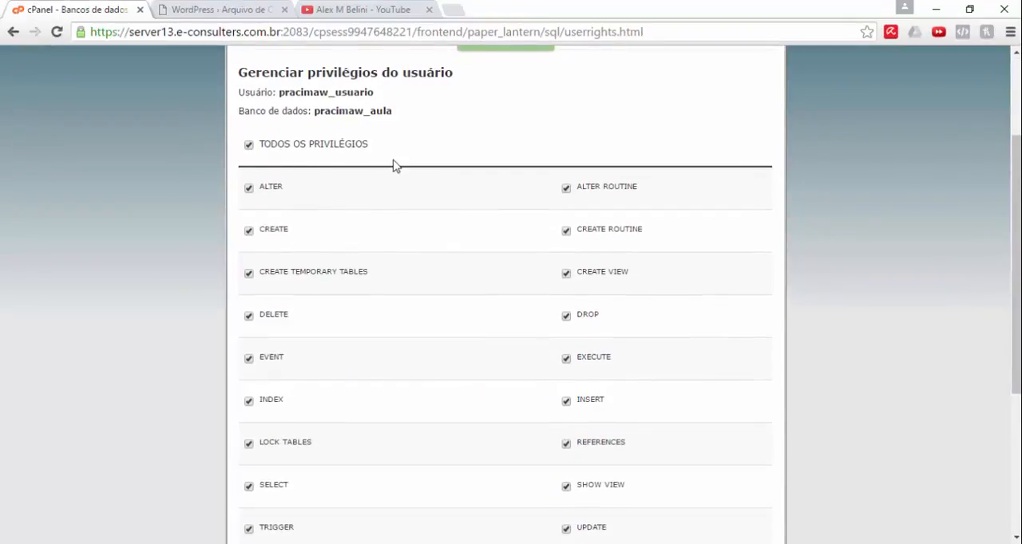
pyautogui.scroll(-1, 393, 166)
pyautogui.scroll(-2, 393, 184)
pyautogui.scroll(5, 399, 223)
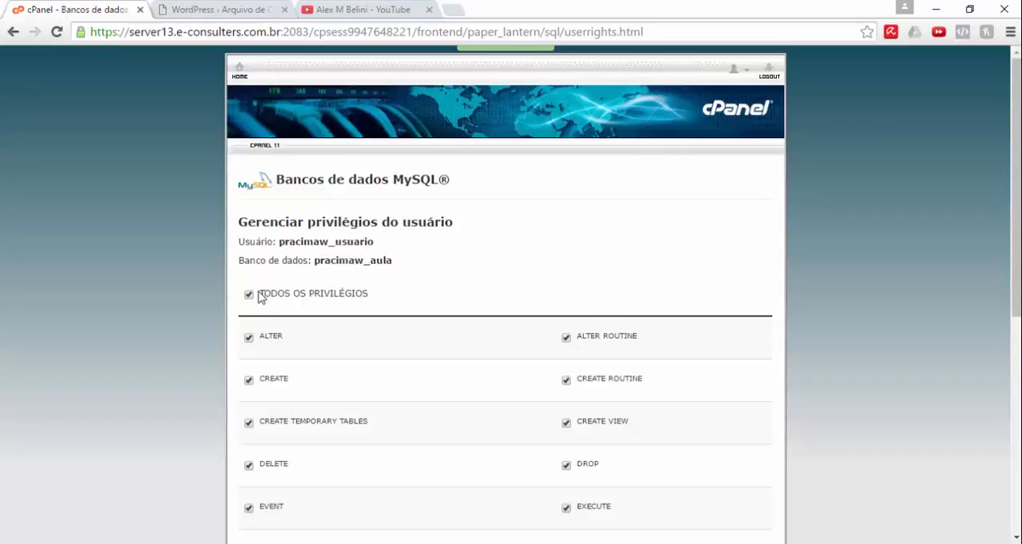
pyautogui.scroll(-4, 391, 347)
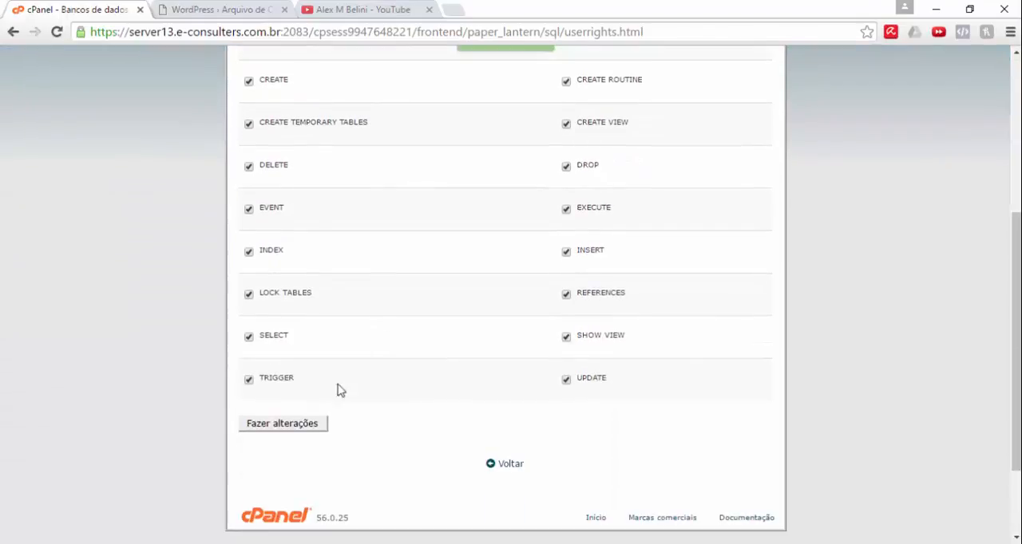
pyautogui.click(315, 423)
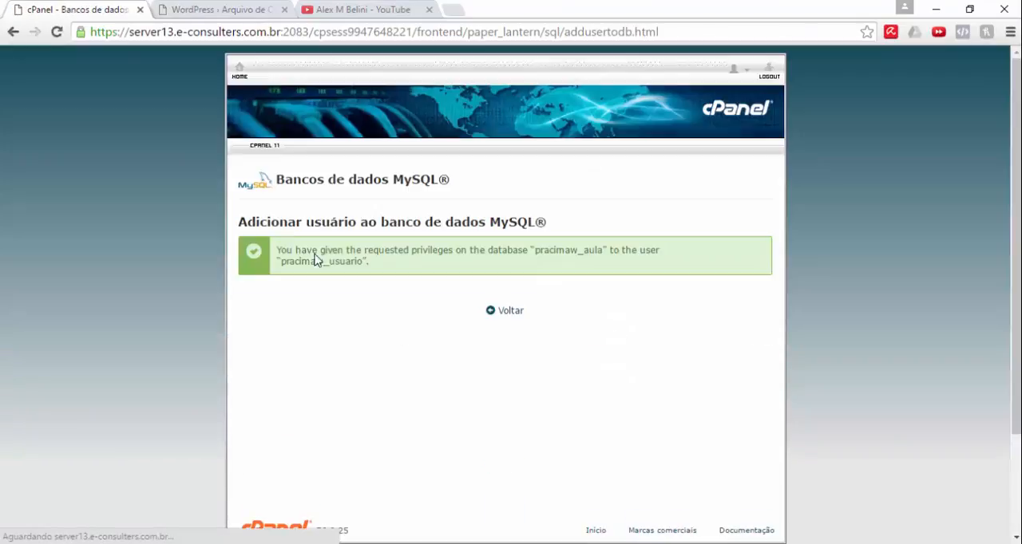
pyautogui.click(509, 312)
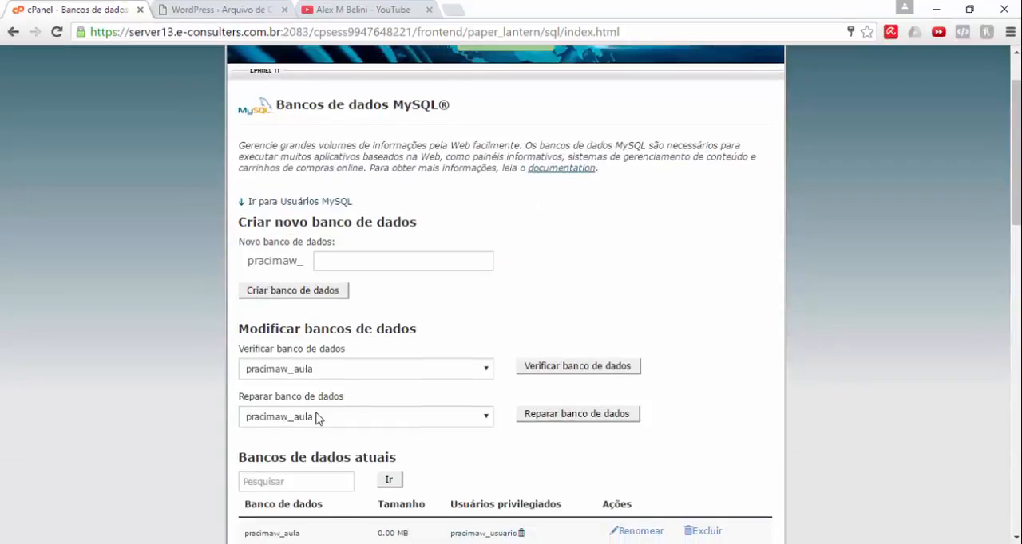
# Step: Review the current databases and their privileged users, and switch back to the WordPress setup page
pyautogui.scroll(-1, 335, 320)
pyautogui.scroll(-3, 335, 320)
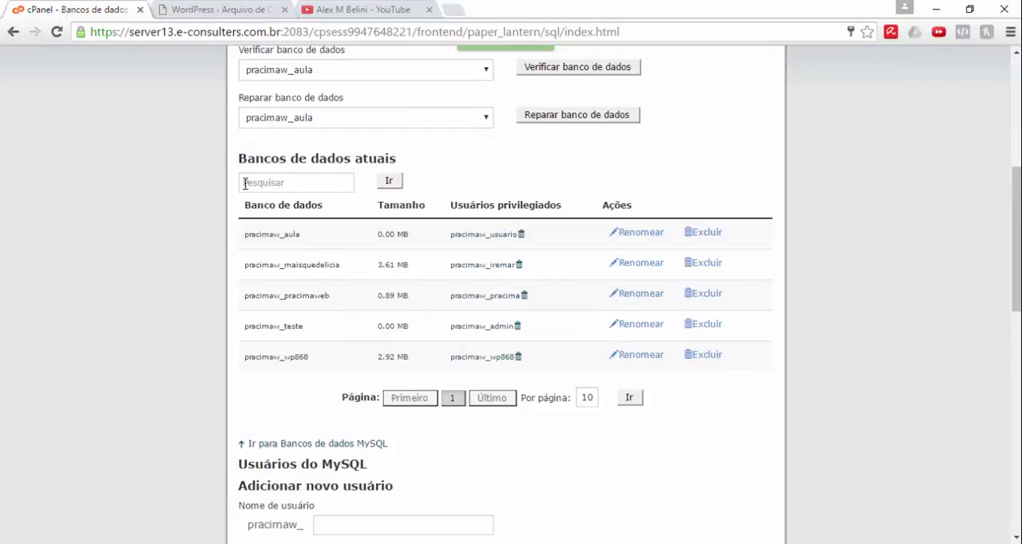
pyautogui.click(198, 11)
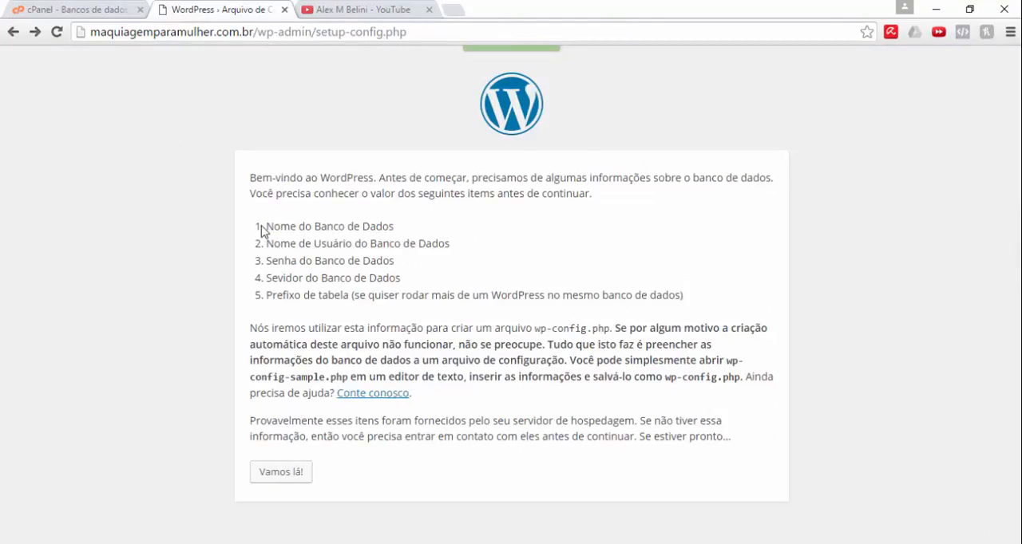
# Step: Look over the database details WordPress requires and proceed to the database connection form
pyautogui.moveTo(266, 231); pyautogui.dragTo(444, 223)
pyautogui.moveTo(266, 245); pyautogui.dragTo(467, 244)
pyautogui.click(293, 479)
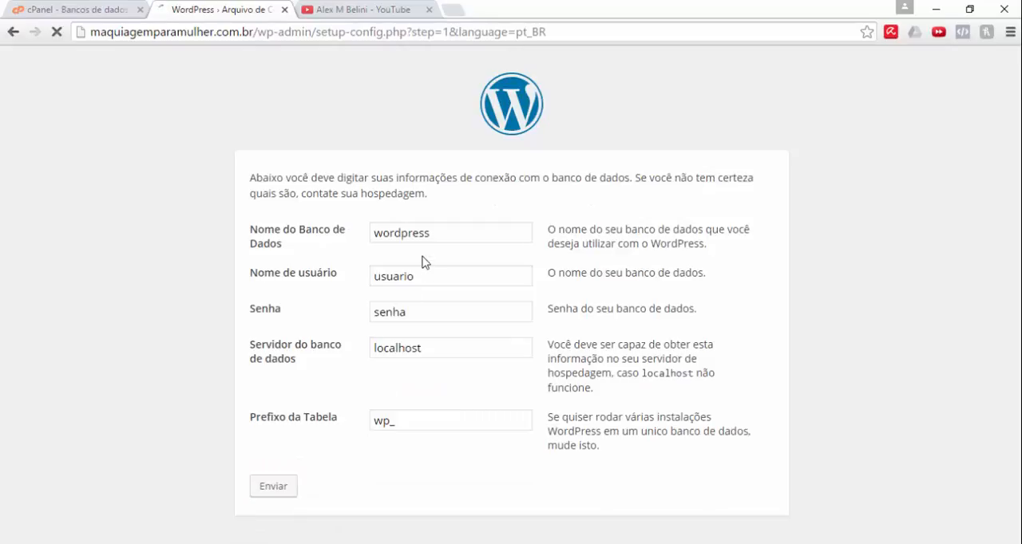
# Step: Set the database name in the WordPress connection form to pracimaw_aula
pyautogui.doubleClick(426, 235)
pyautogui.write('pr')
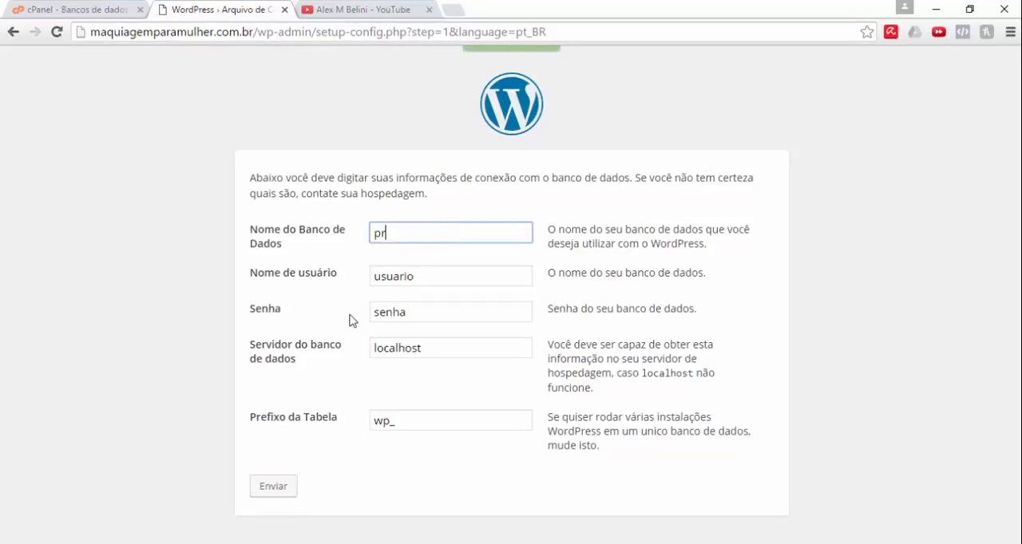
pyautogui.write('acimaw_aula')
# Step: Copy the database name into the username field and change its ending so the database username is pracimaw_usuario
pyautogui.hotkey('ctrl', 'a')
pyautogui.hotkey('ctrl', 'c')
pyautogui.click(420, 276)
pyautogui.hotkey('ctrl', 'a')
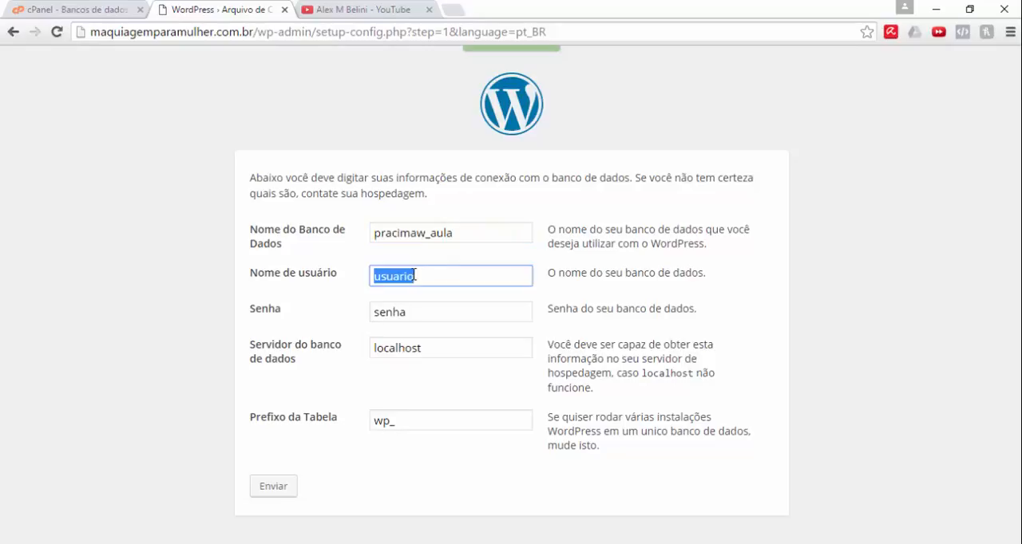
pyautogui.hotkey('ctrl', 'v')
pyautogui.doubleClick(438, 278)
pyautogui.doubleClick(436, 279)
pyautogui.click(450, 280)
pyautogui.press('BackSpace')
pyautogui.press('BackSpace')
pyautogui.press('BackSpace')
pyautogui.press('BackSpace')
pyautogui.write('usuario')
pyautogui.press('Tab')
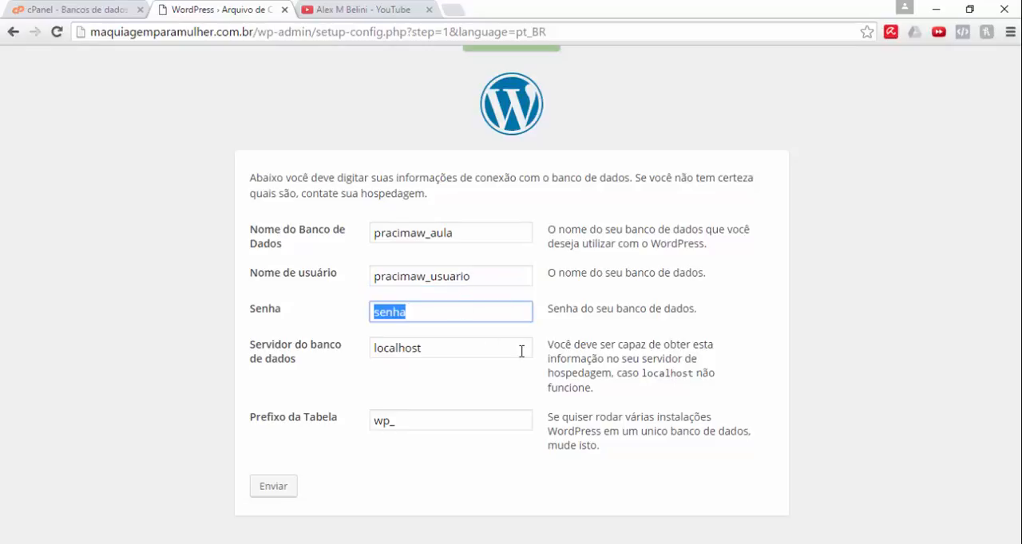
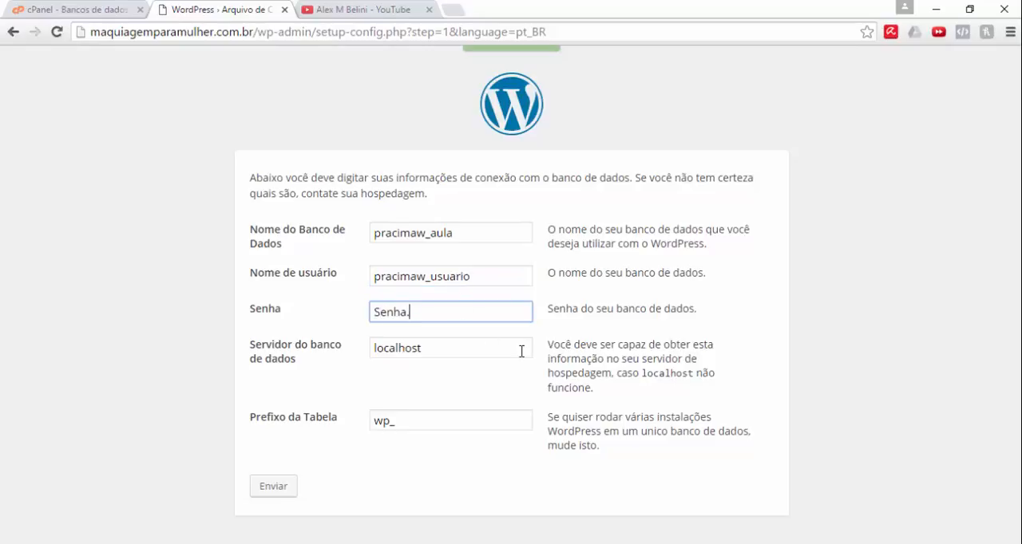
# Step: Replace the placeholder database password with the MySQL user's password
pyautogui.press('Tab')
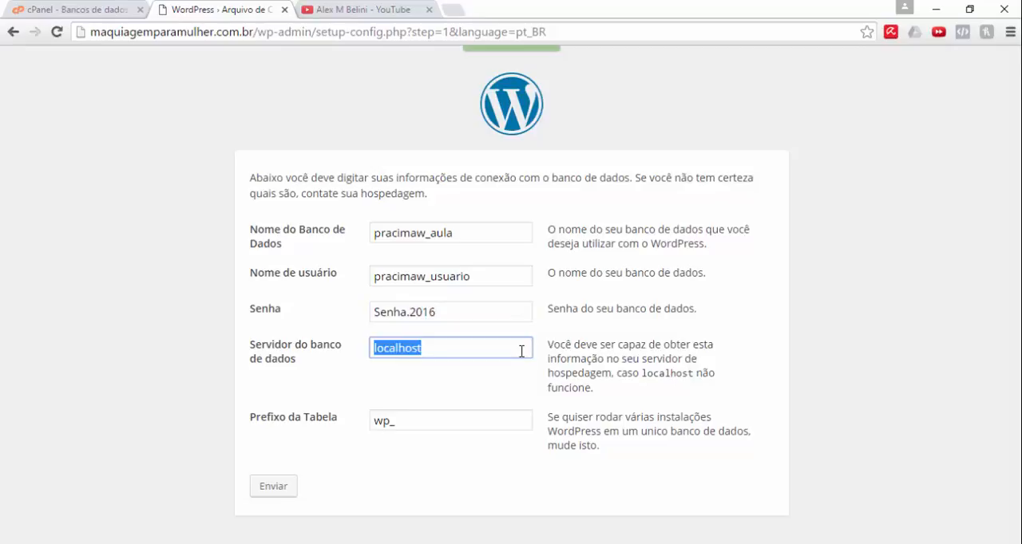
# Step: Submit the connection details with localhost as database server and wp_ as table prefix, and proceed to the WordPress installation form
pyautogui.click(253, 393)
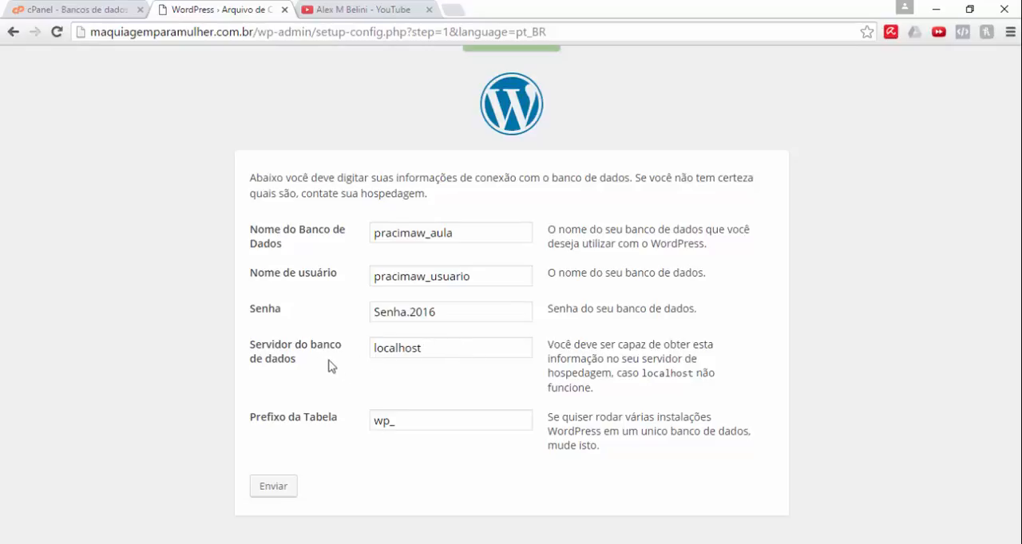
pyautogui.doubleClick(378, 352)
pyautogui.click(440, 352)
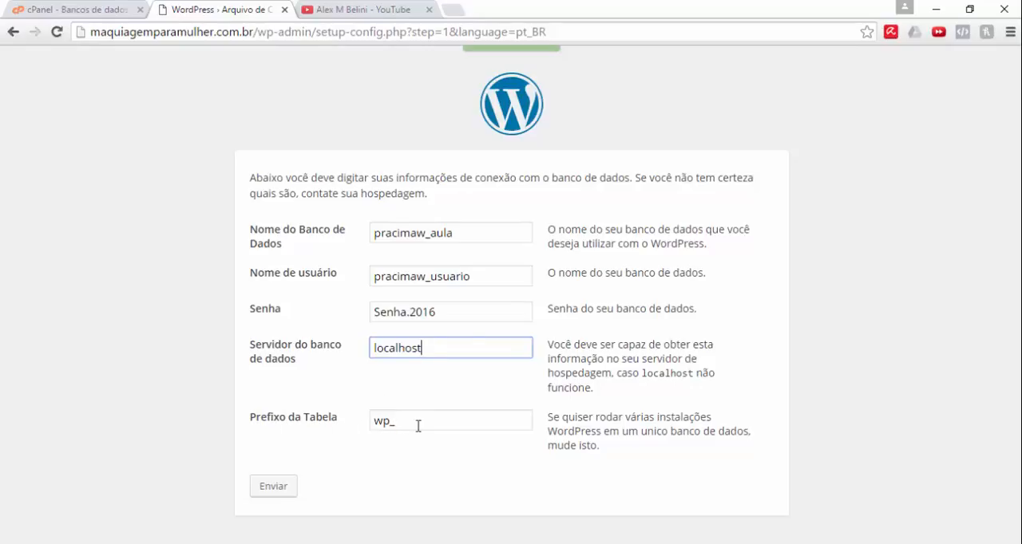
pyautogui.click(267, 489)
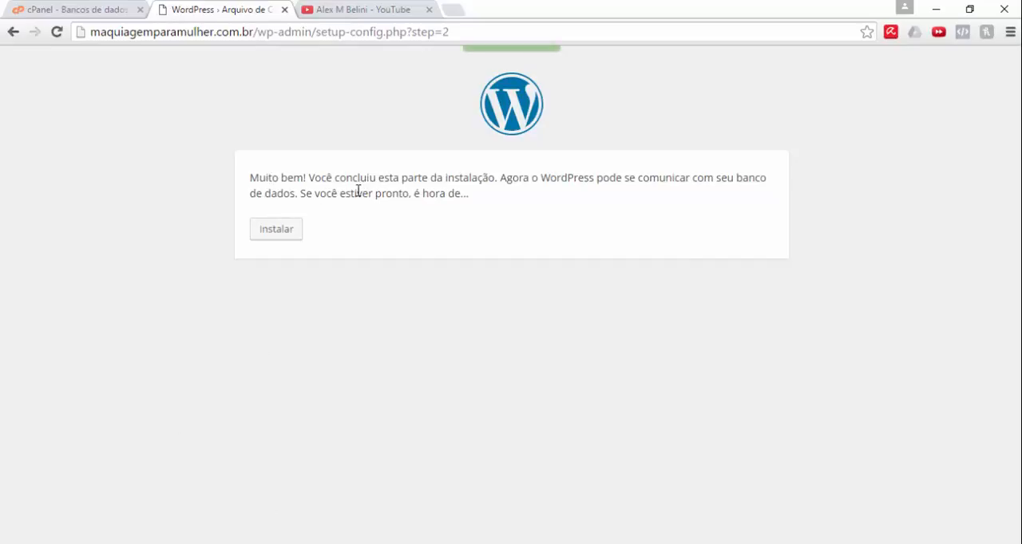
pyautogui.click(286, 237)
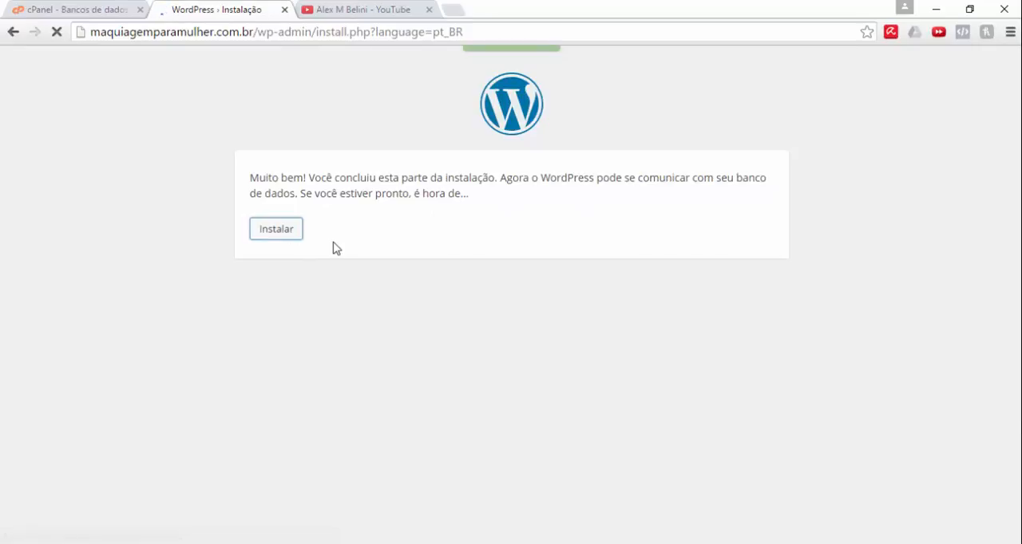
# Step: Set the site title to Maquiagem para Mulher and the WordPress administrator username to admin
pyautogui.scroll(-2, 344, 239)
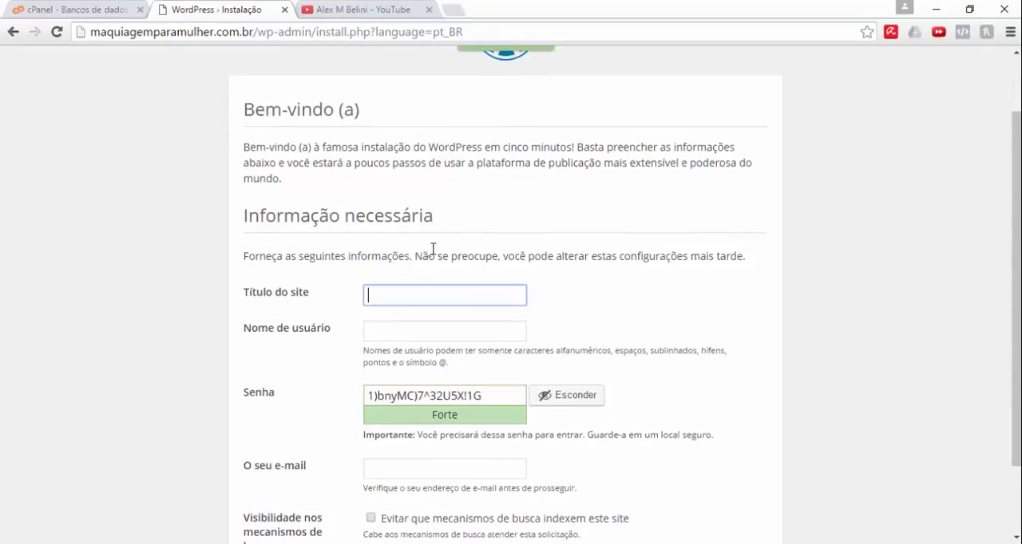
pyautogui.scroll(-1, 431, 247)
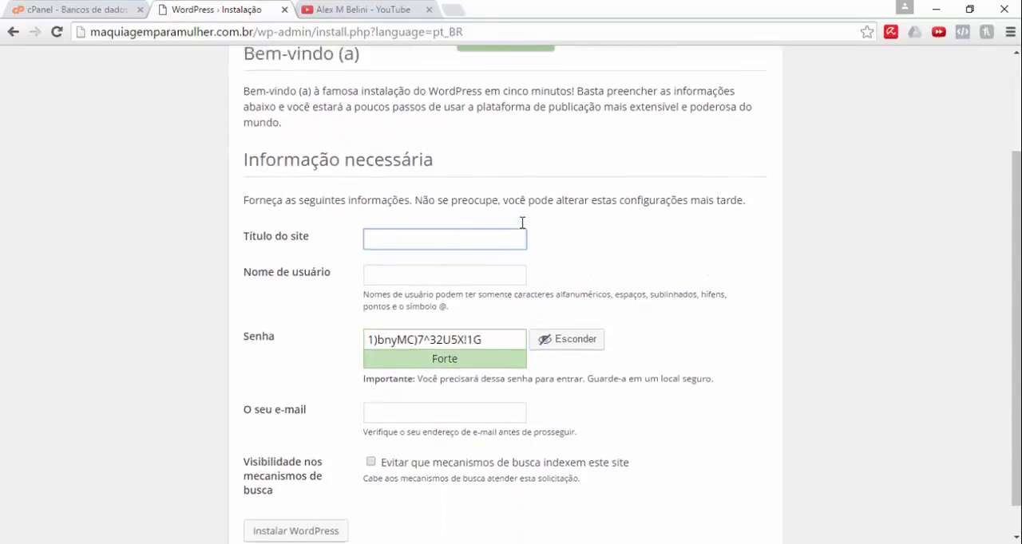
pyautogui.scroll(1, 522, 222)
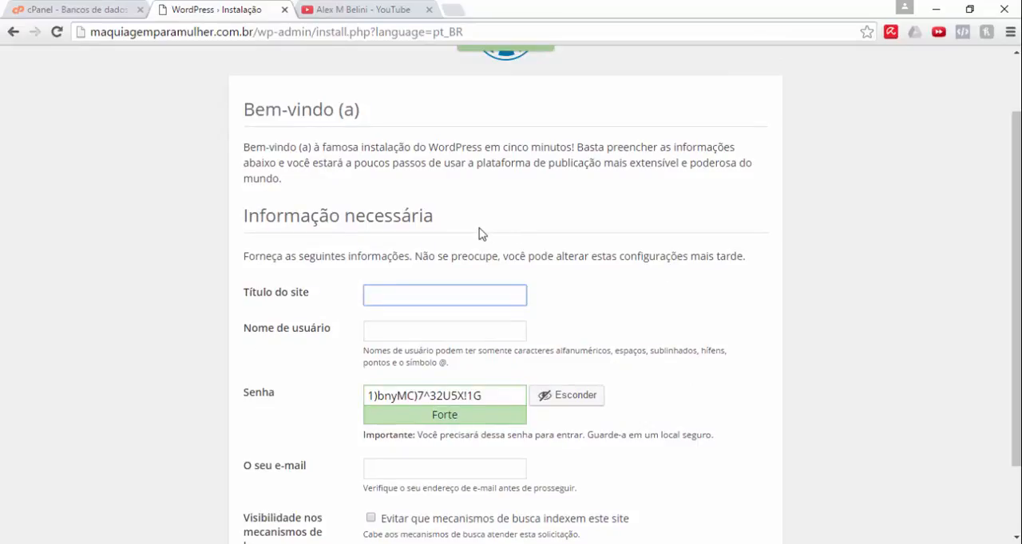
pyautogui.write('Maquiagem para M')
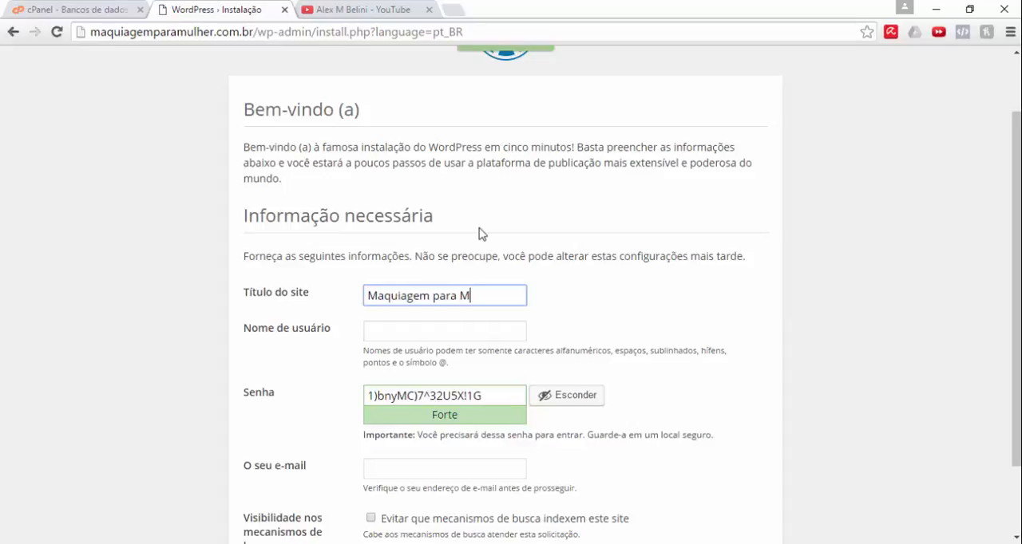
pyautogui.write('ullher')
pyautogui.press('Tab')
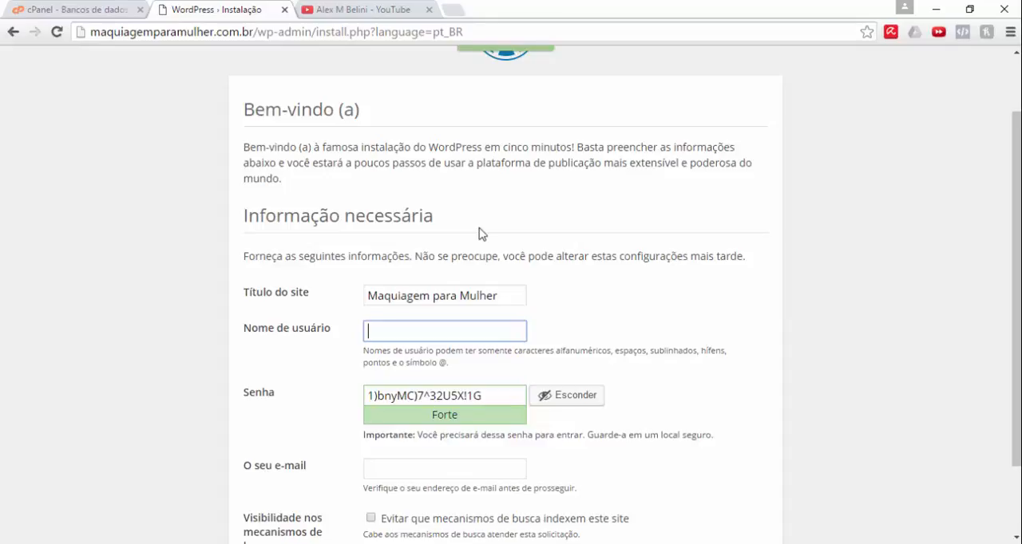
pyautogui.write('admin')
pyautogui.press('Tab')
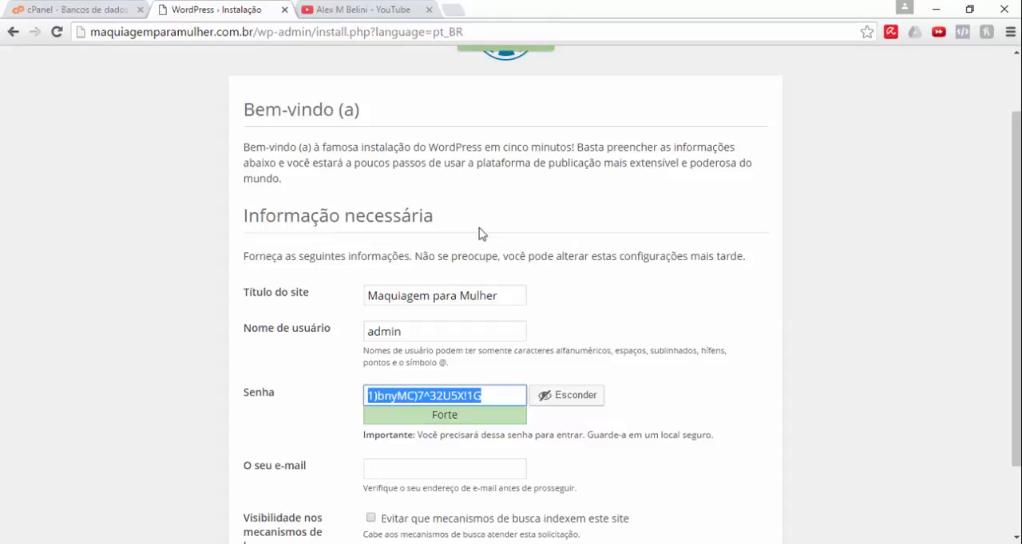
# Step: Replace the generated administrator password with a chosen account password and confirm the use of a weak password
pyautogui.write('Senh')
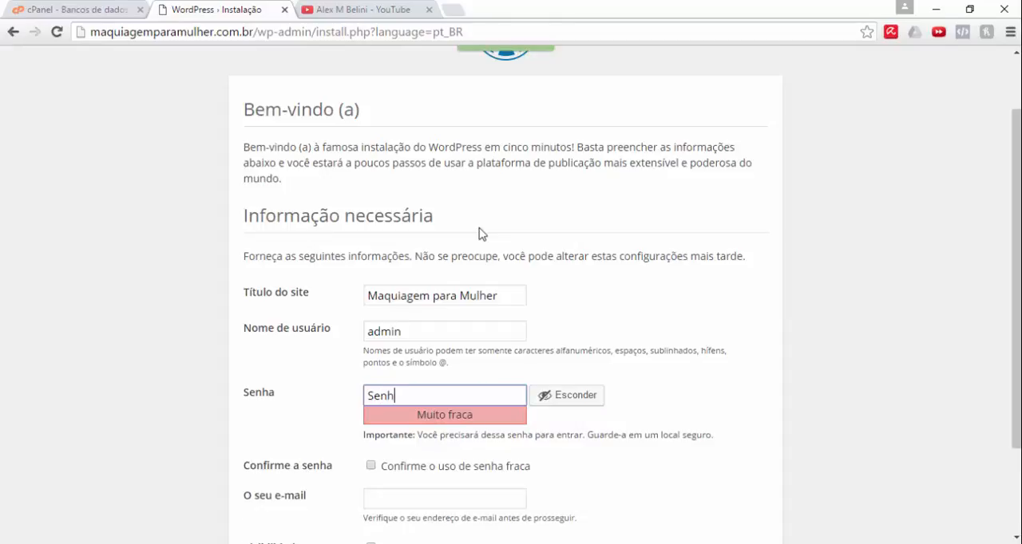
pyautogui.press('BackSpace')
pyautogui.press('BackSpace')
pyautogui.press('BackSpace')
pyautogui.press('BackSpace')
pyautogui.press('Tab')
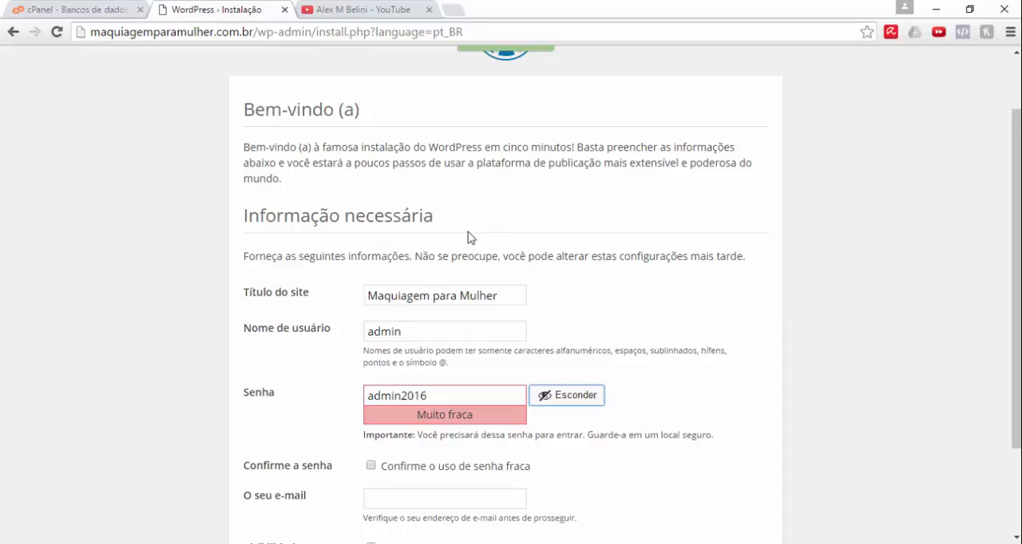
pyautogui.scroll(-3, 467, 237)
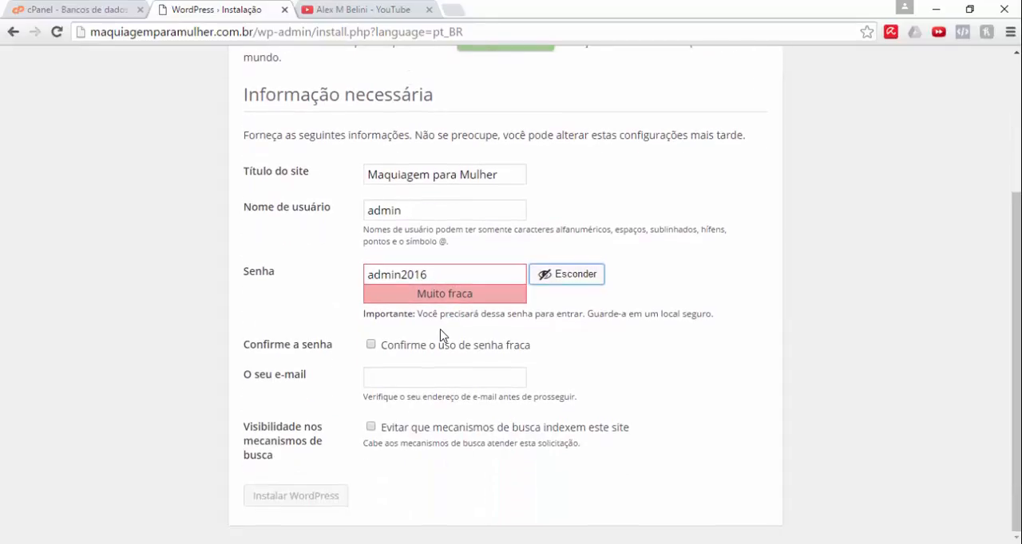
pyautogui.click(432, 275)
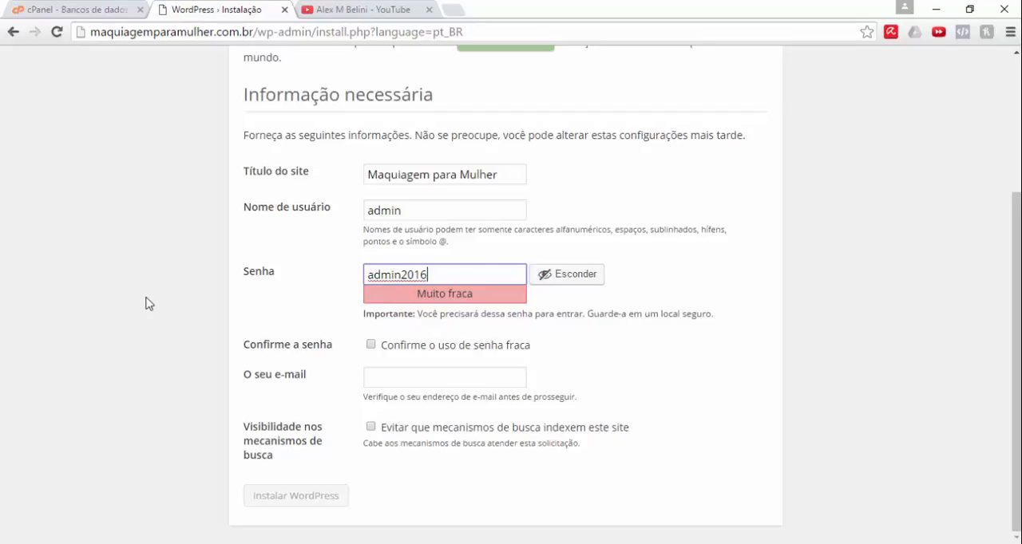
pyautogui.click(371, 348)
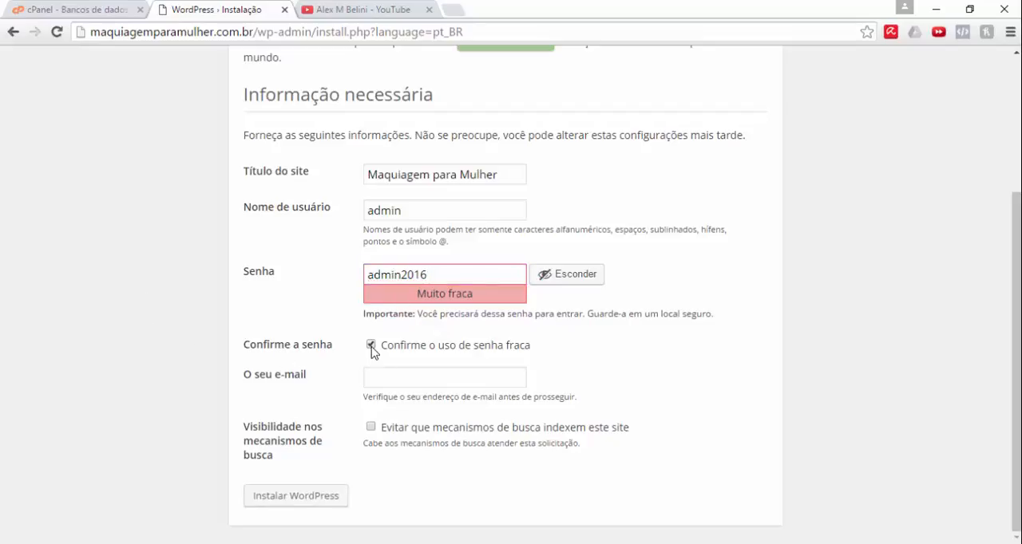
# Step: Fill in the administrator's e-mail address and install WordPress, leaving search engine indexing allowed
pyautogui.click(457, 379)
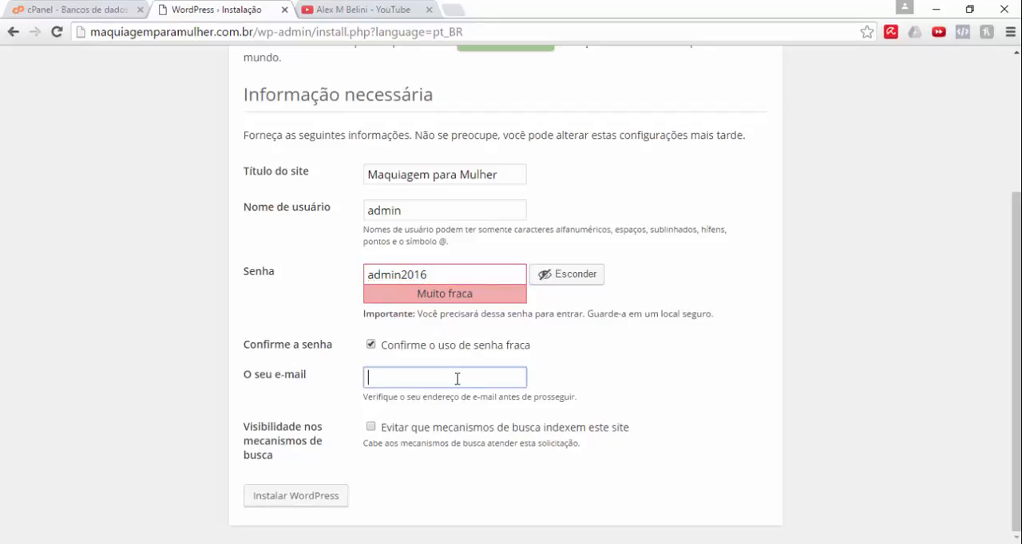
pyautogui.write('alex')
pyautogui.press('Down')
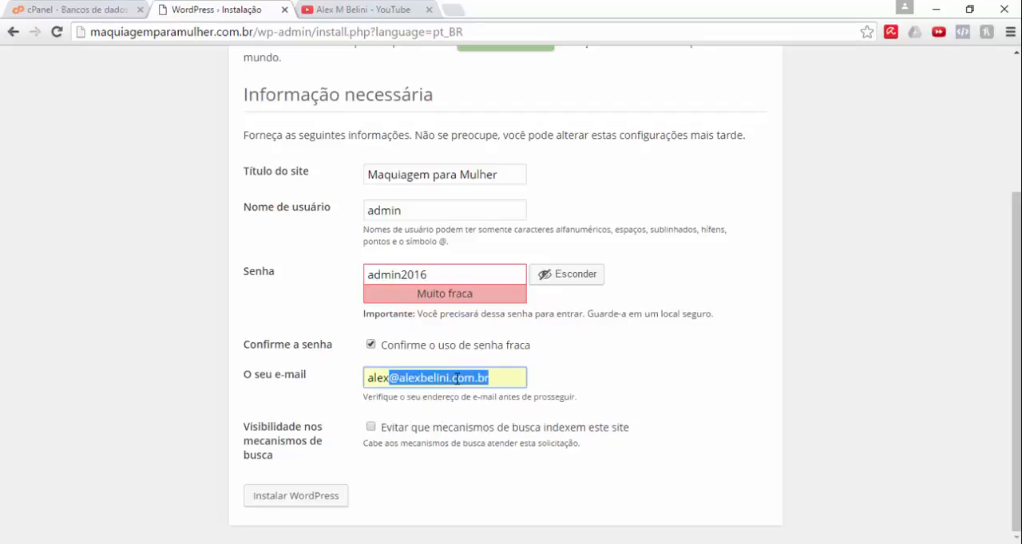
pyautogui.press('Return')
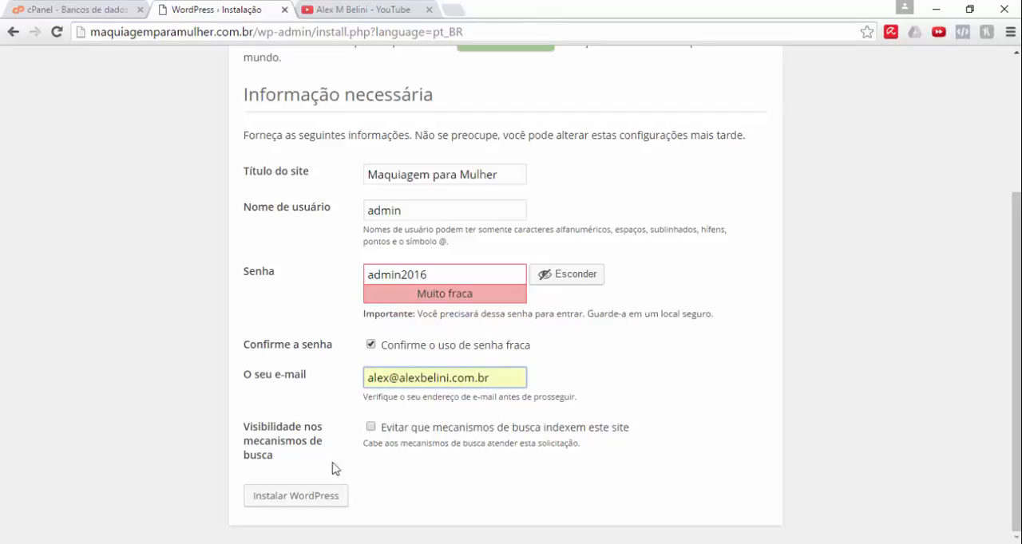
pyautogui.click(310, 497)
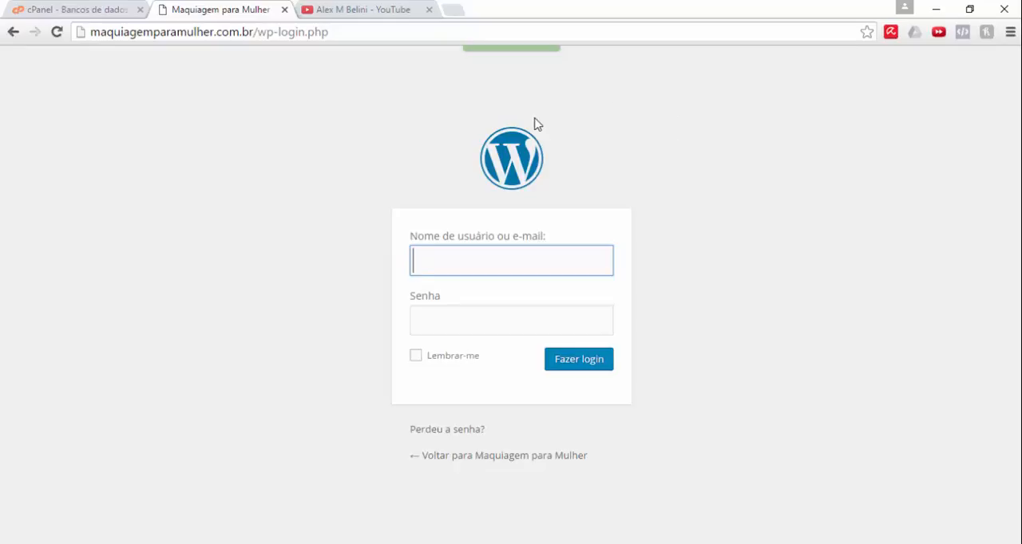
# Step: Log in to the new WordPress site as admin with the account password
pyautogui.write('admin')
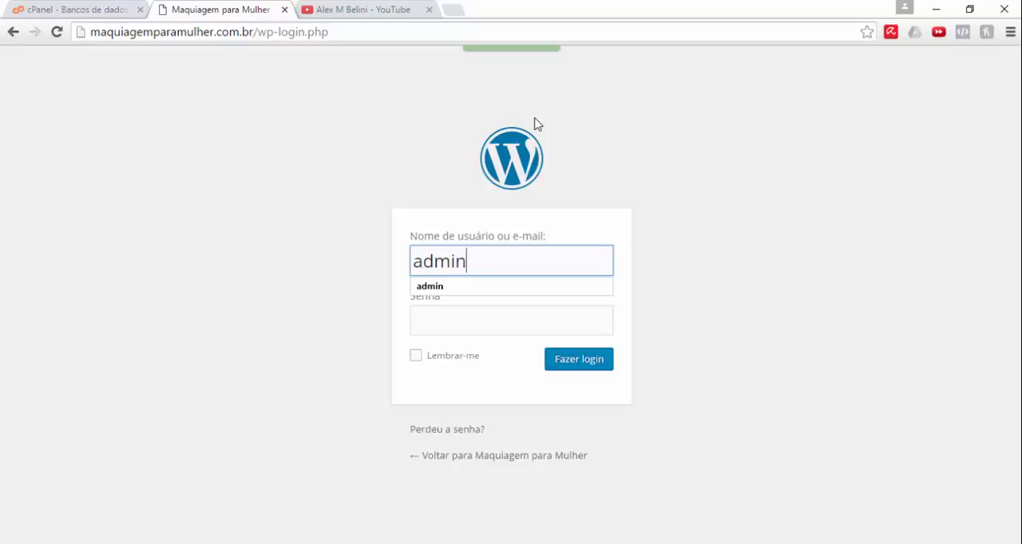
pyautogui.press('Tab')
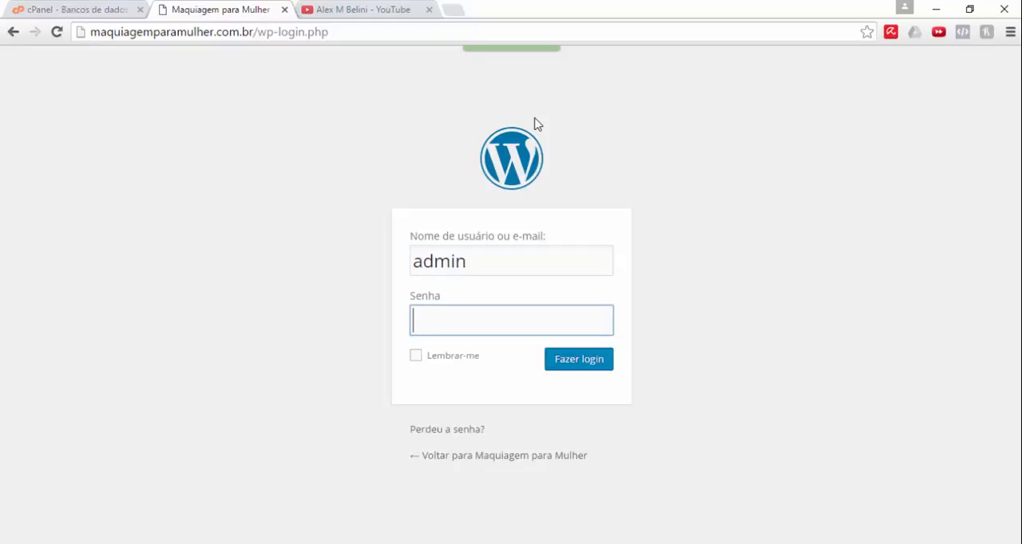
pyautogui.write('•••••••••')
pyautogui.click(563, 365)
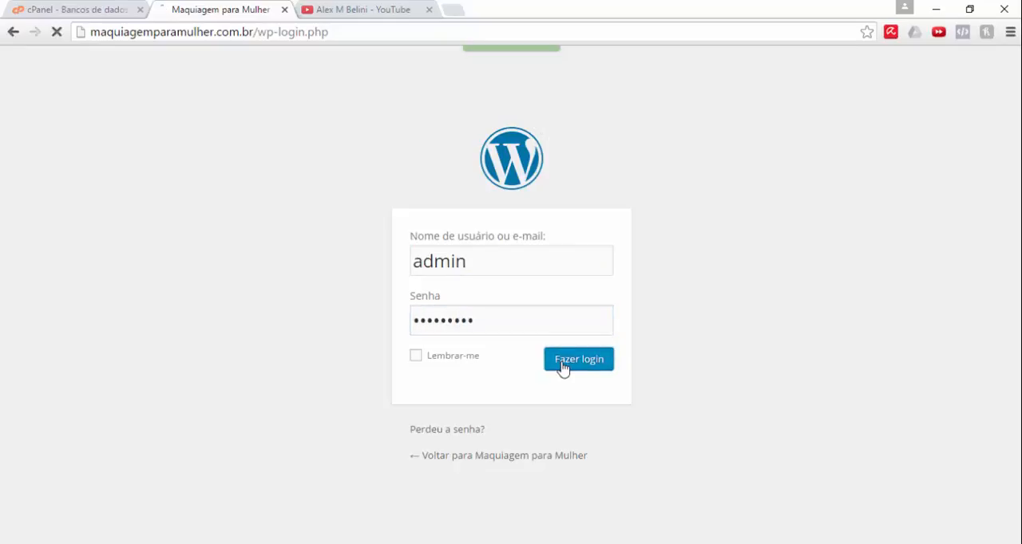